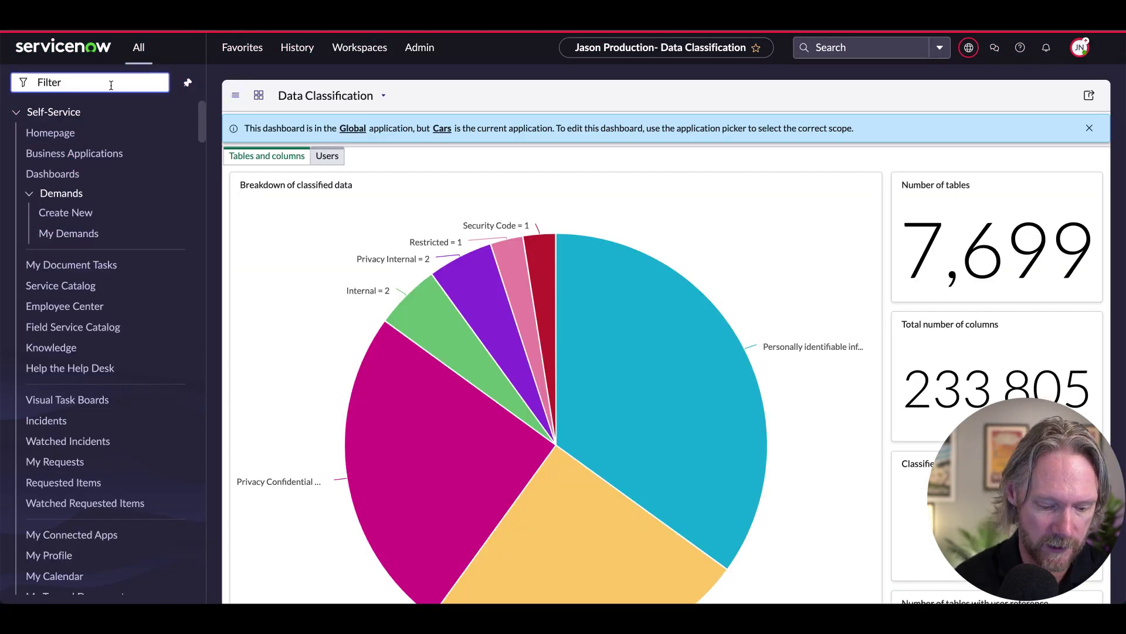
From Field Encryption Modules, start a new cryptographic module named car_pin_codes
type("field en")
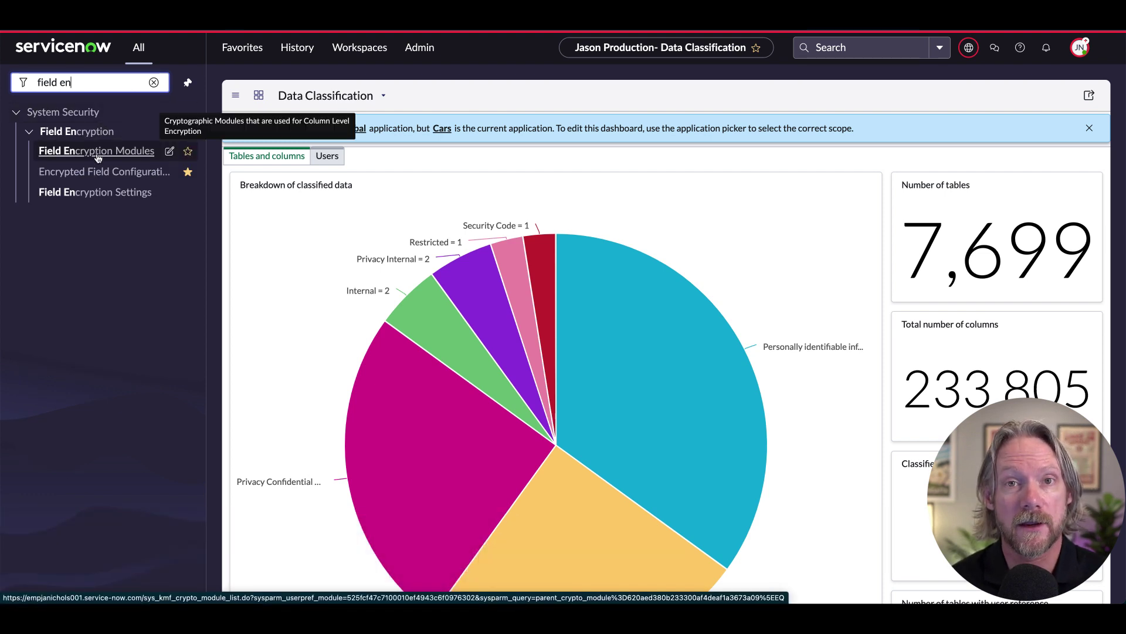
left_click(97, 156)
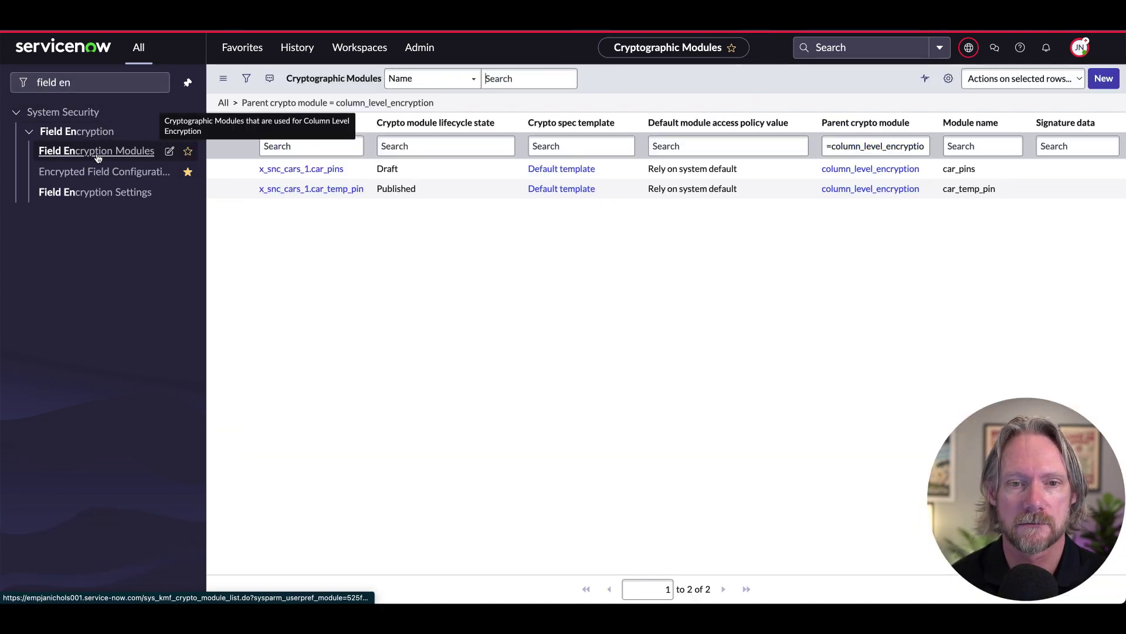
left_click(1101, 81)
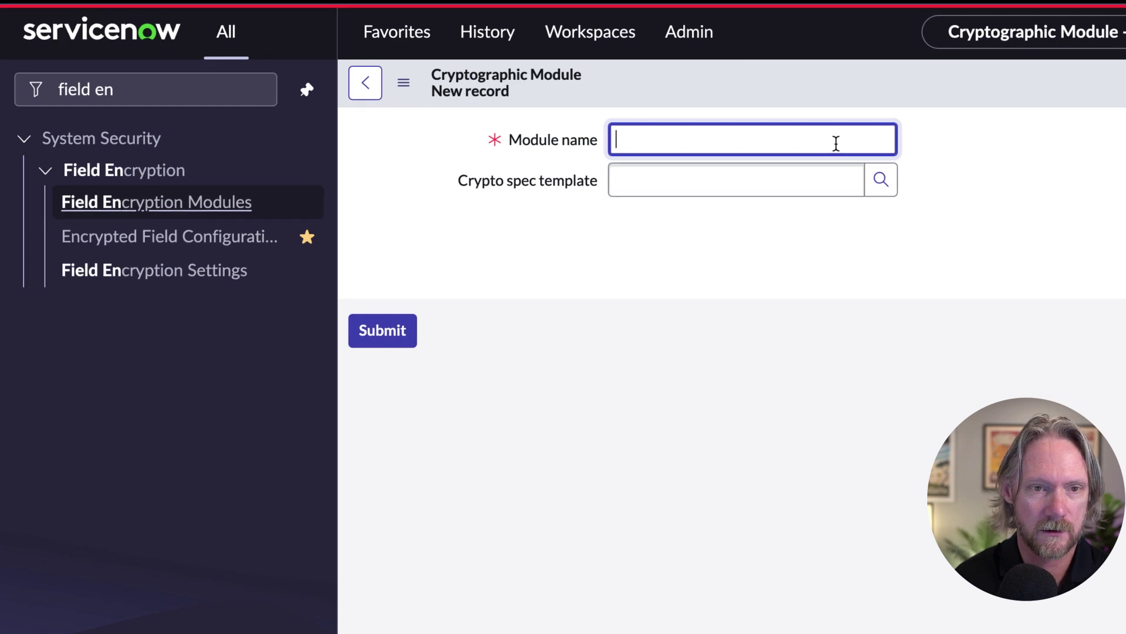
type("car_pin_codes")
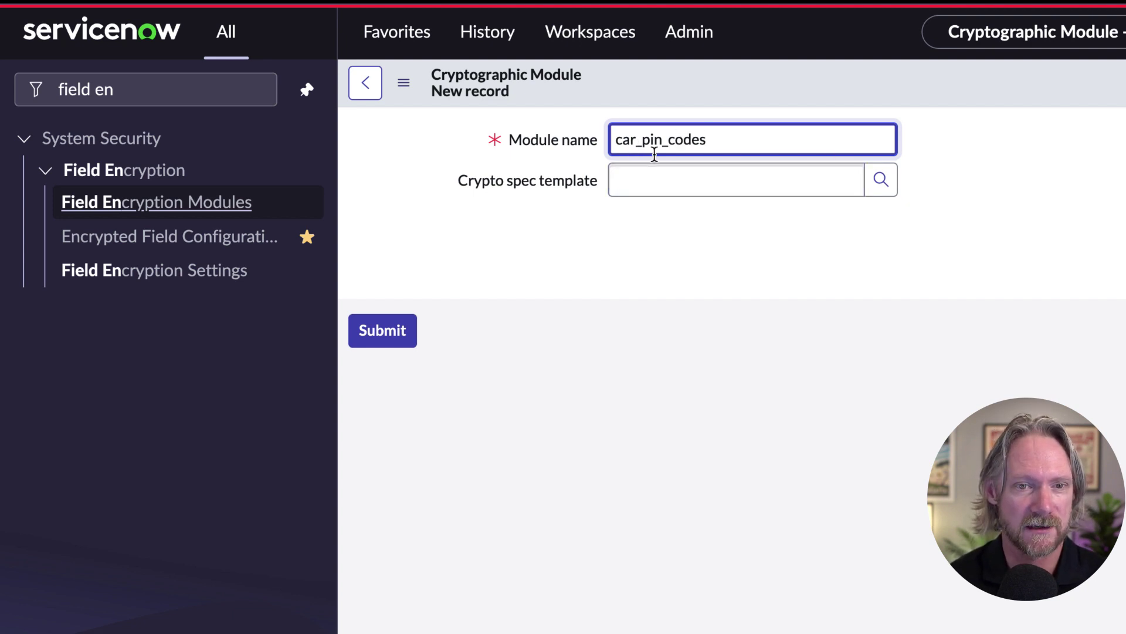
Apply the Default crypto spec template and save the car_pin_codes module
left_click(880, 181)
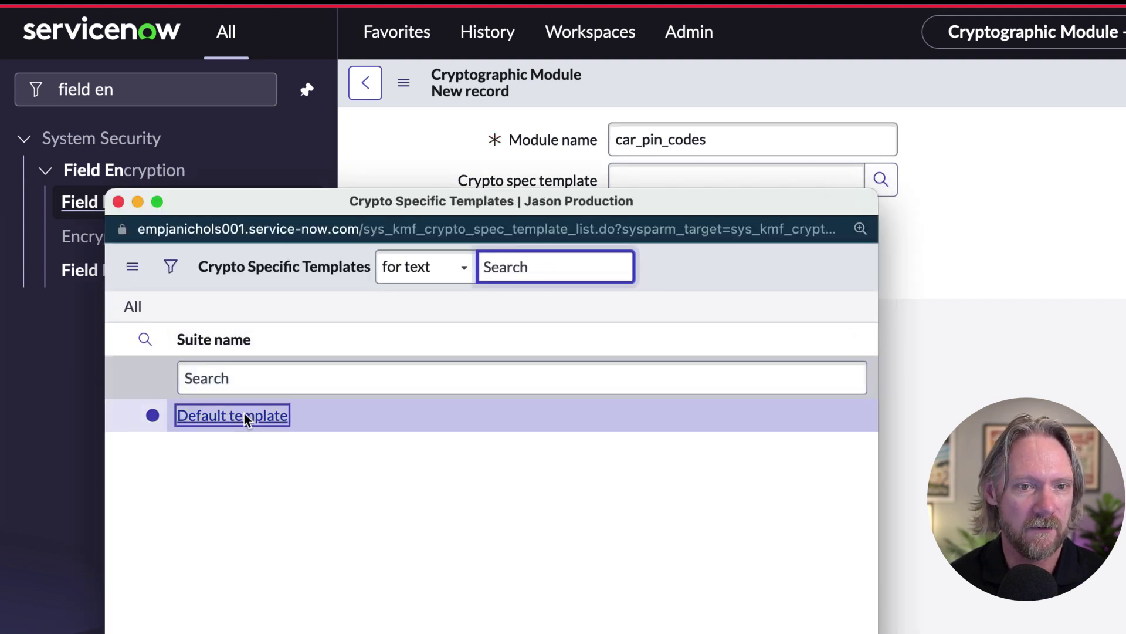
left_click(244, 414)
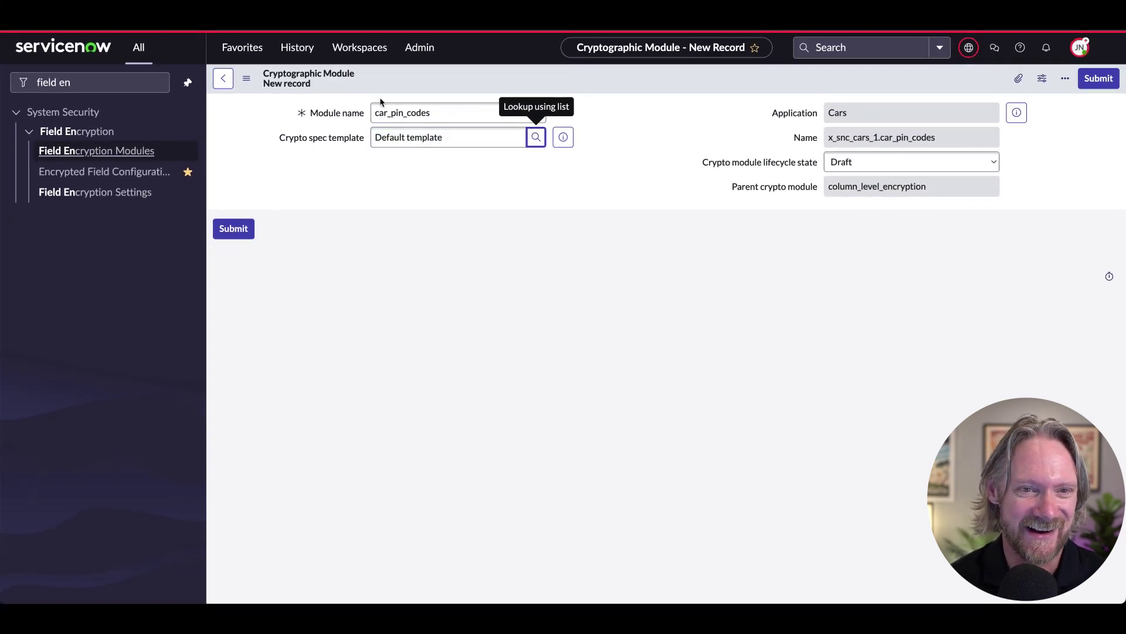
right_click(453, 78)
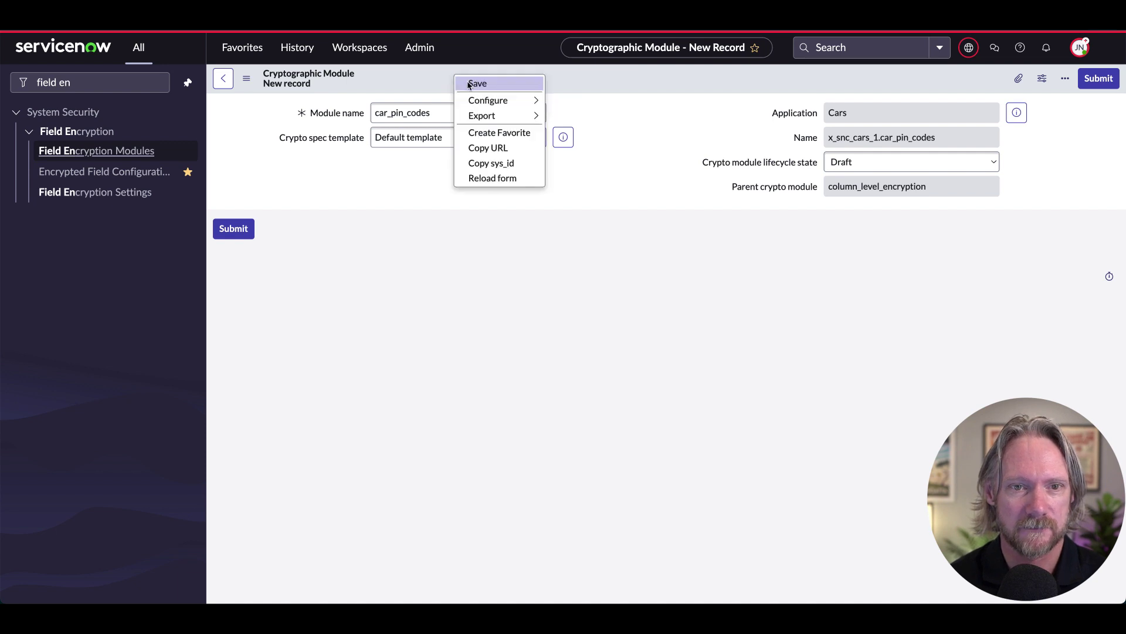
left_click(468, 85)
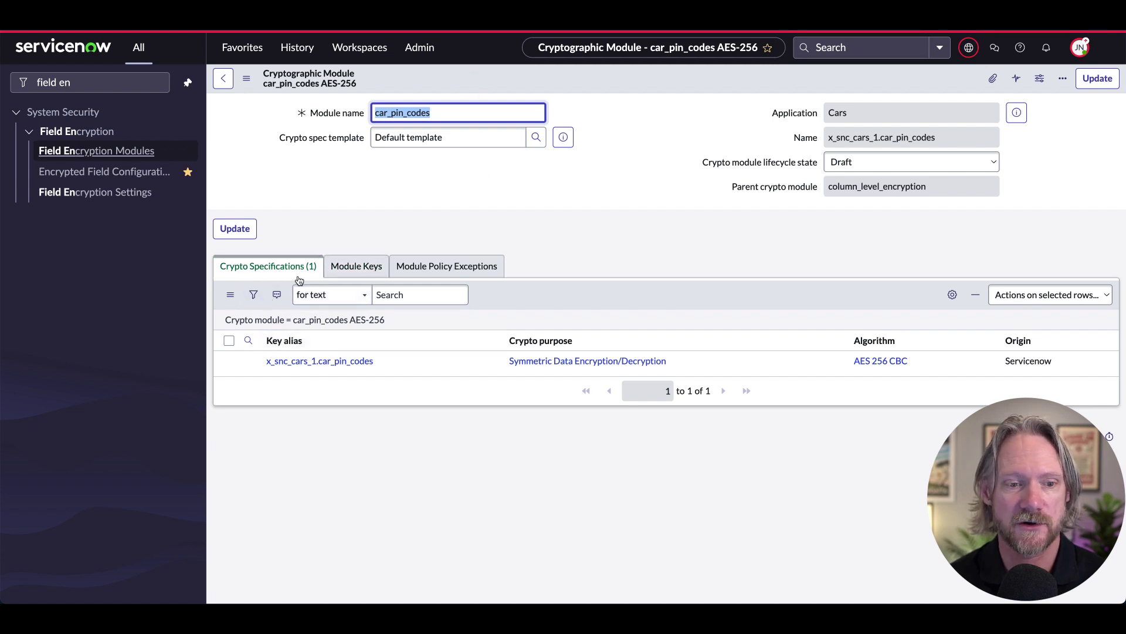
Open the car_pin_codes crypto specification and move past Algorithm Definition to Lifecycle Definition
left_click(306, 362)
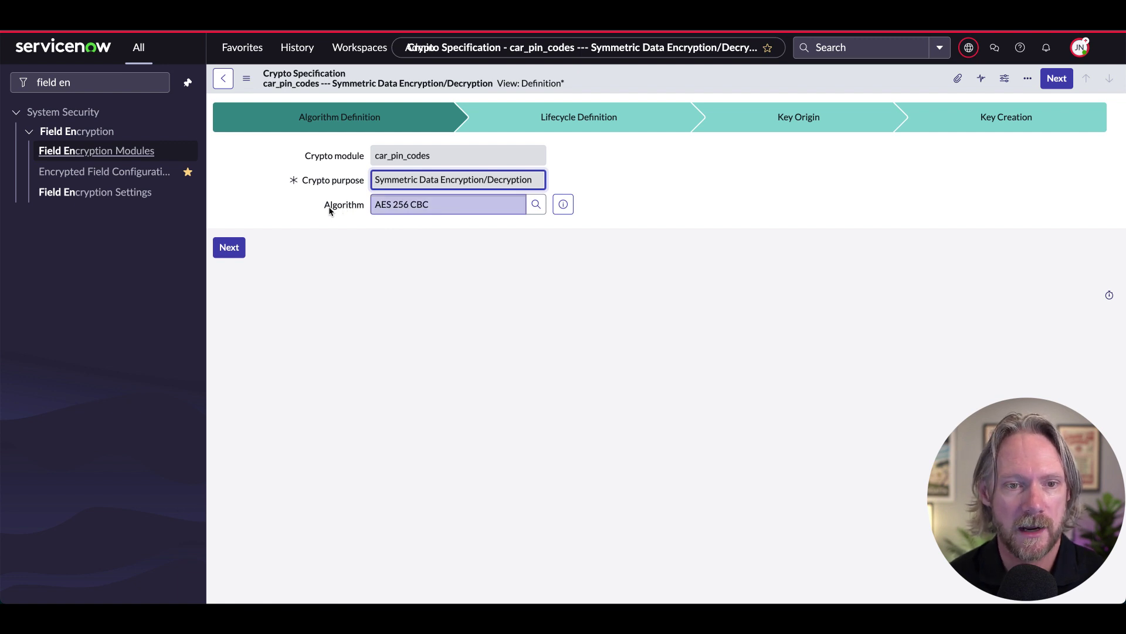
left_click(230, 249)
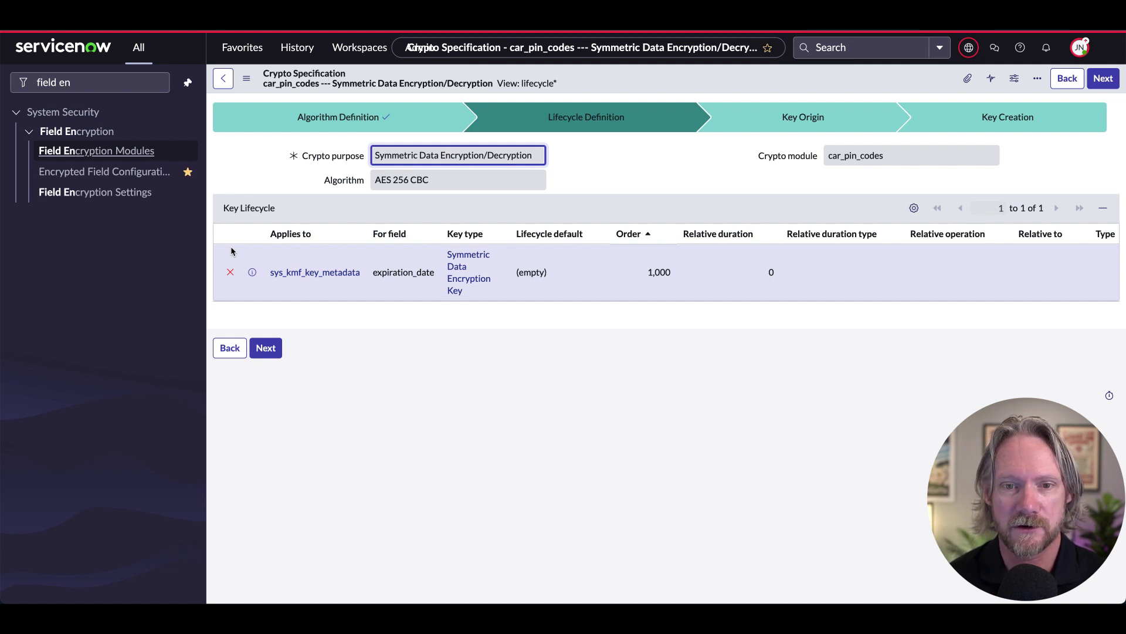
Set the expiration_date lifecycle row to relative duration 1, type Years, operation After
left_click(768, 276)
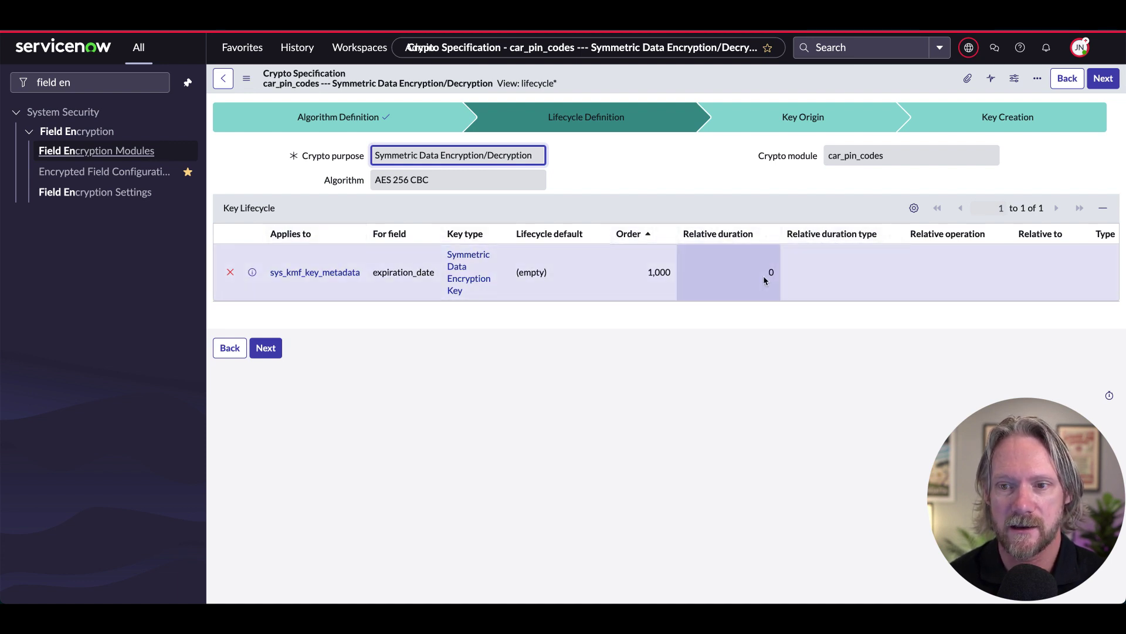
left_click(765, 281)
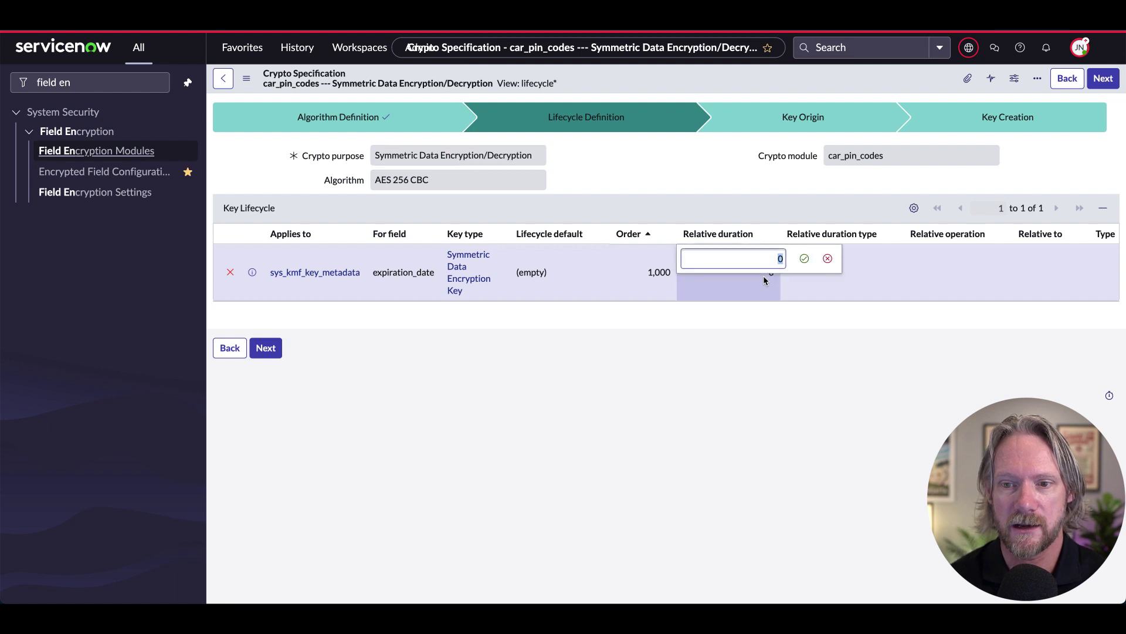
type("1")
left_click(804, 258)
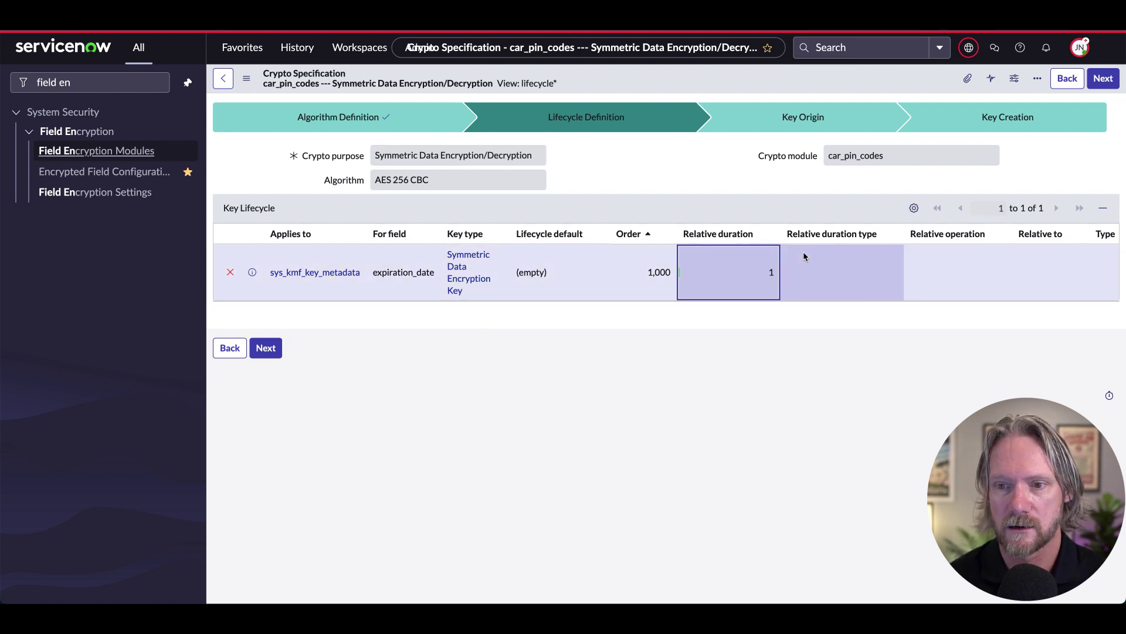
left_click(845, 274)
left_click(845, 274)
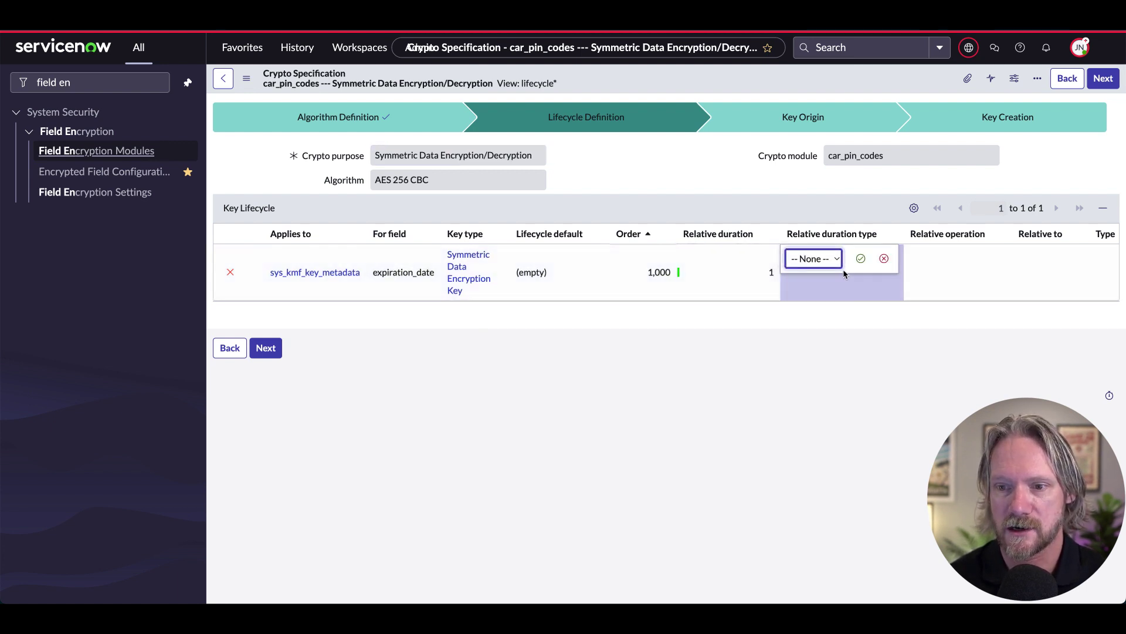
left_click(827, 264)
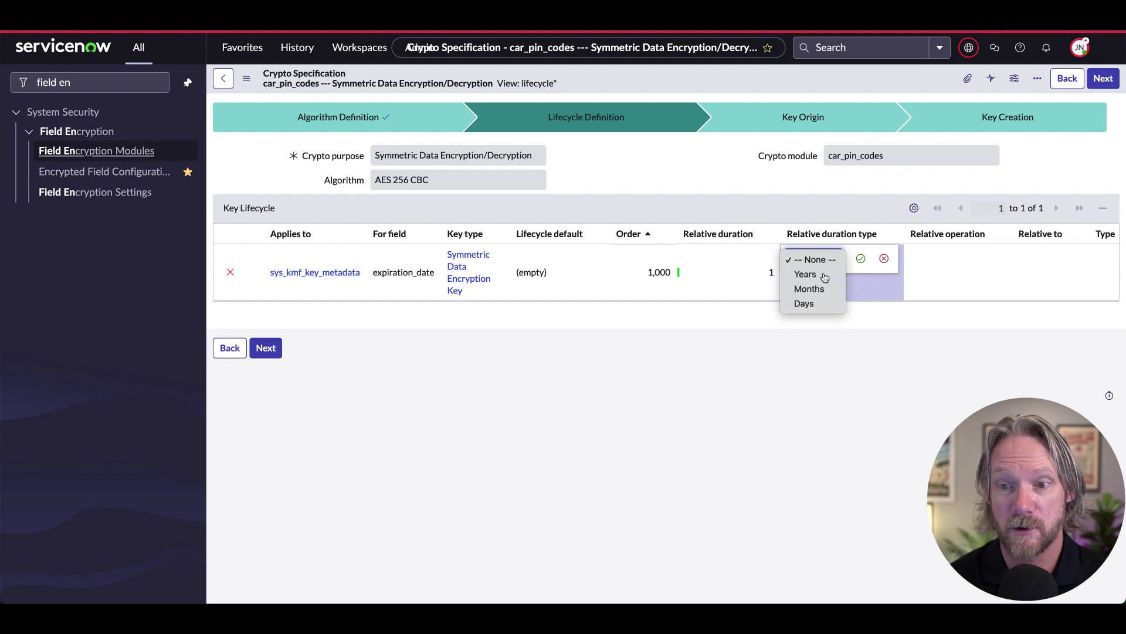
left_click(821, 274)
left_click(860, 259)
left_click(945, 264)
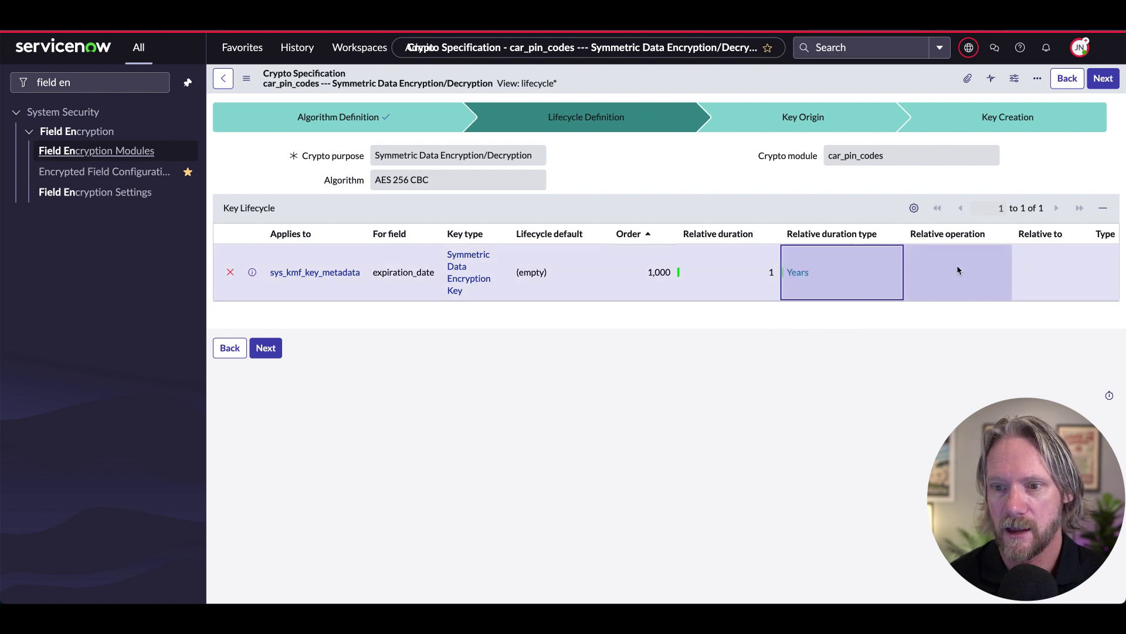
left_click(956, 265)
left_click(956, 267)
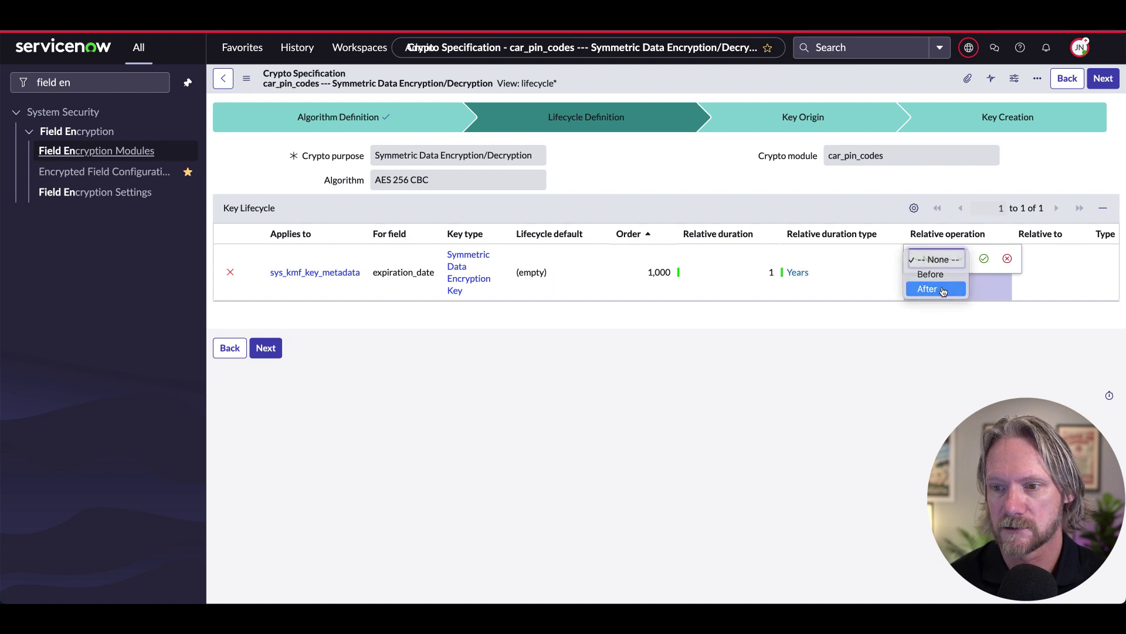
left_click(968, 271)
left_click(984, 258)
Set Relative to Activation date in the key lifecycle template and update it
left_click(1024, 268)
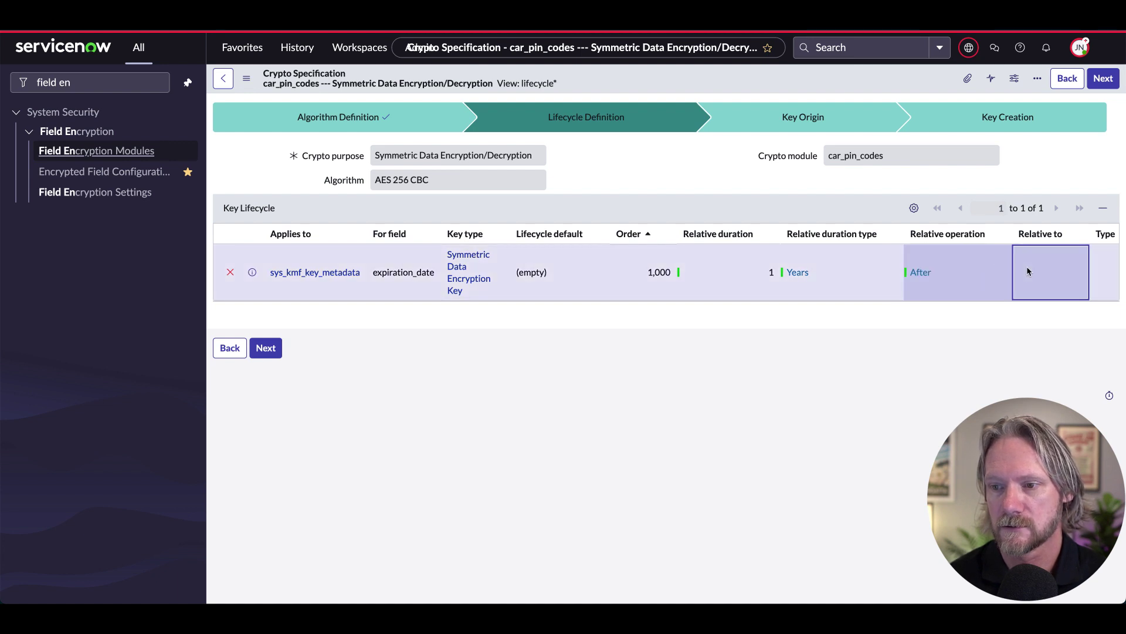
double_click(1027, 271)
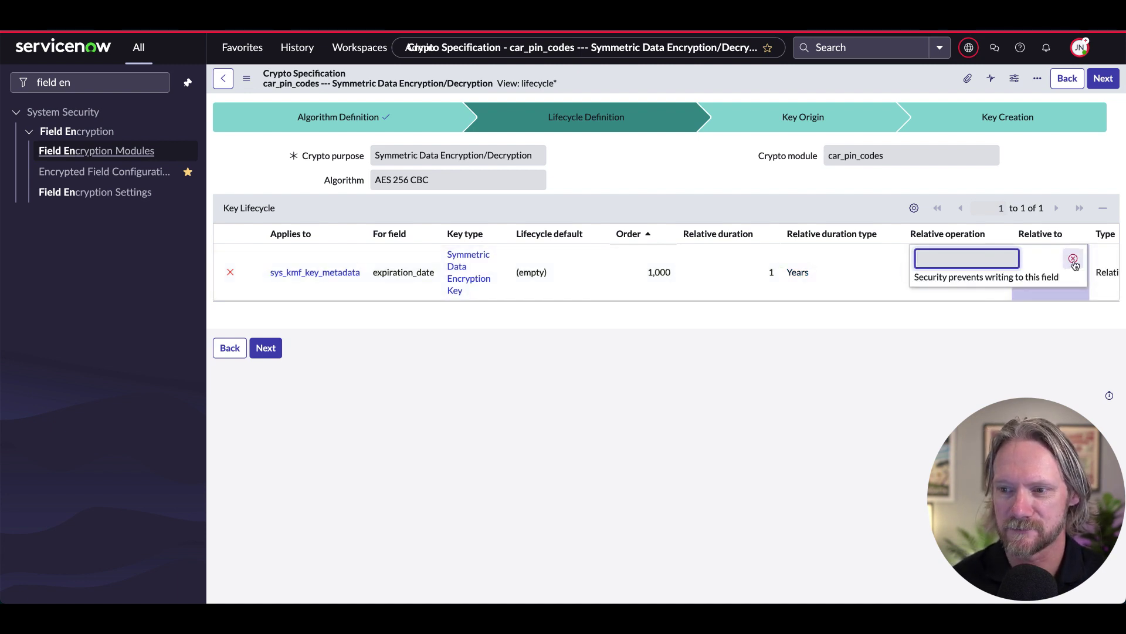
left_click(1074, 260)
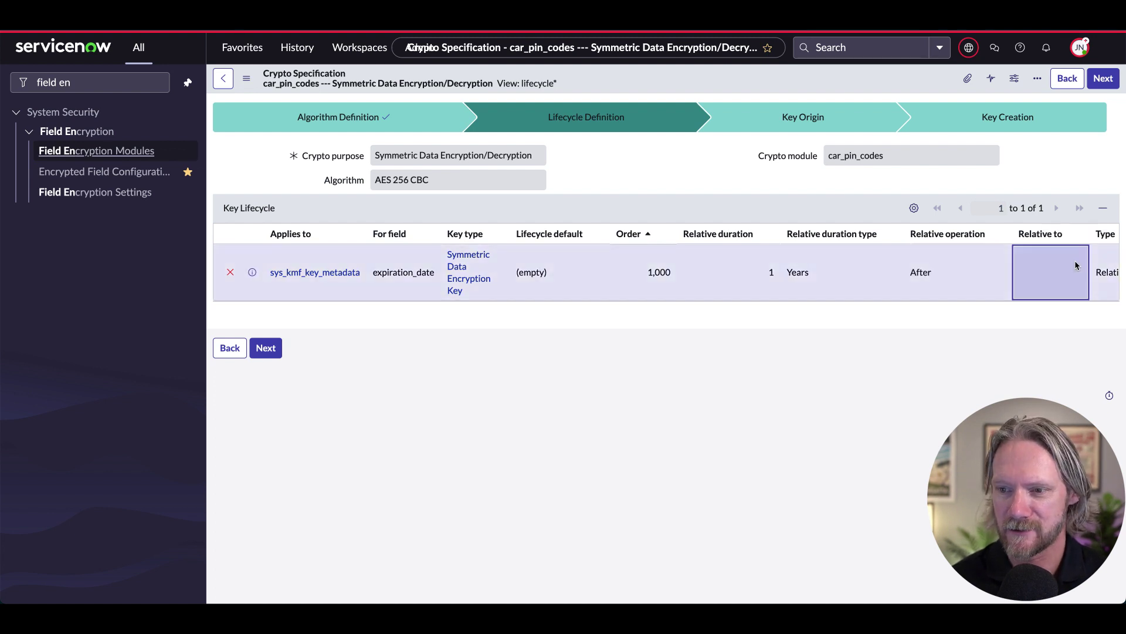
left_click(300, 274)
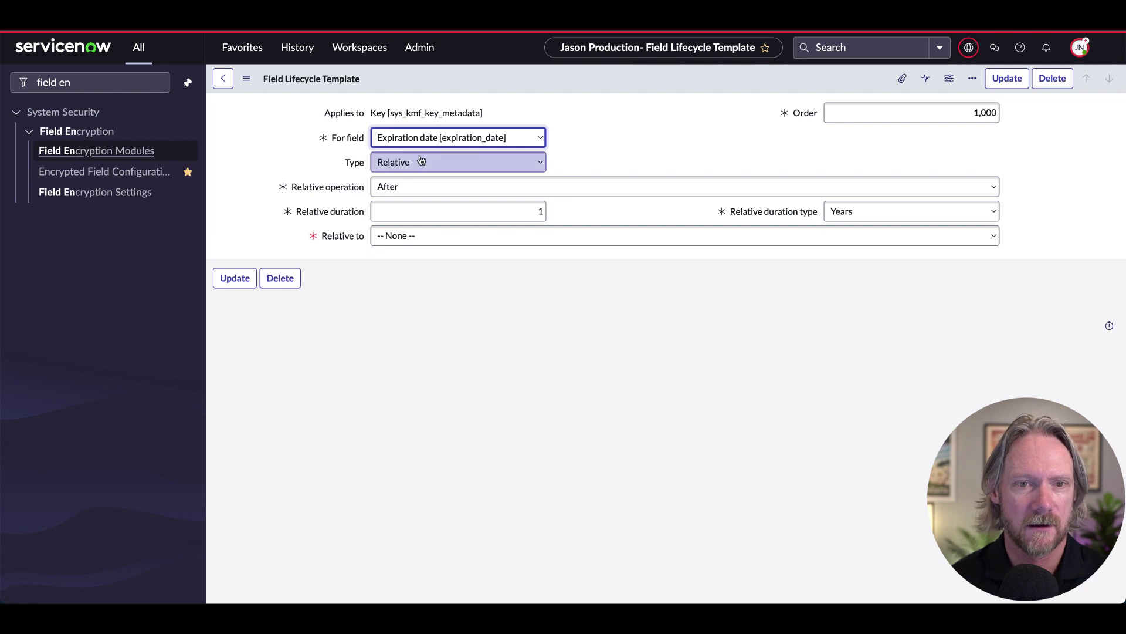
left_click(399, 212)
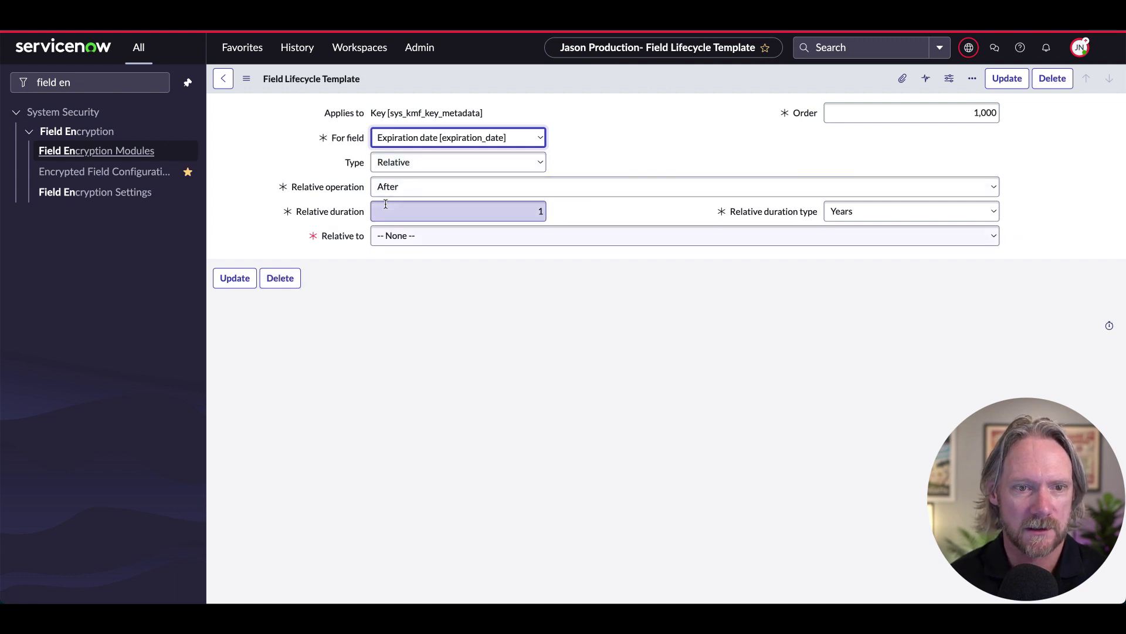
left_click(415, 237)
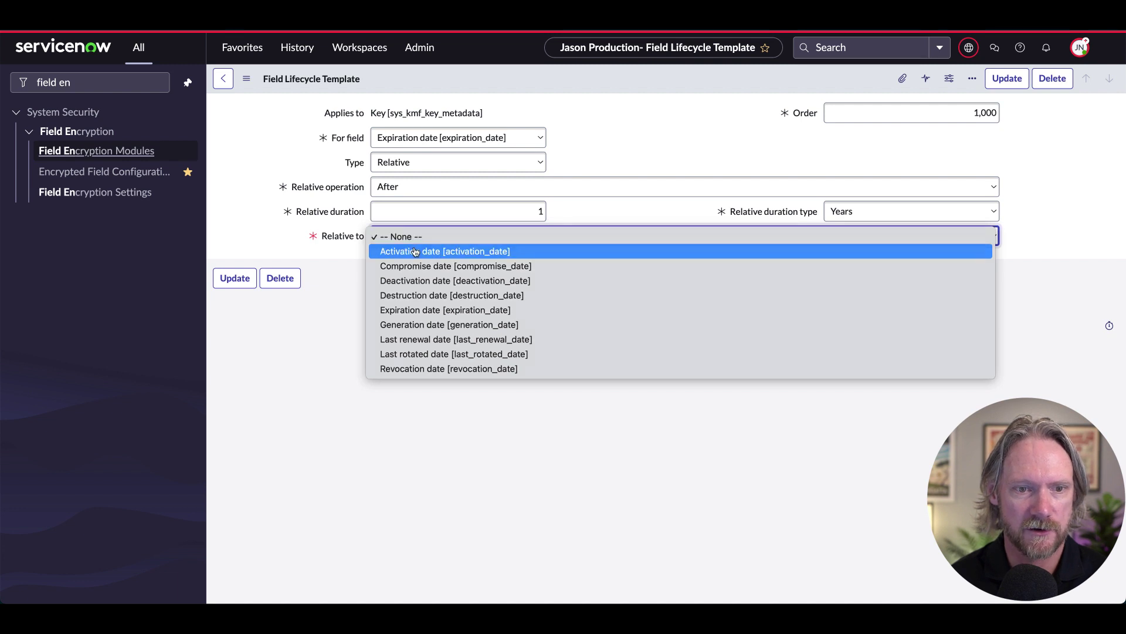
left_click(417, 252)
left_click(241, 281)
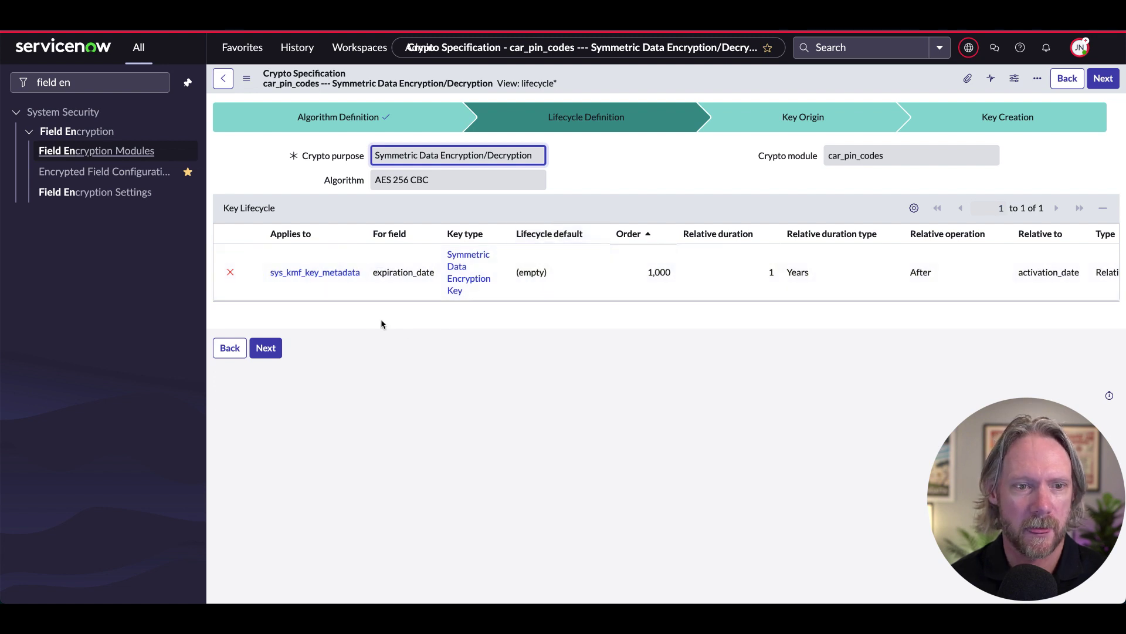
Keep Servicenow as the key origin and advance to the Key Creation step
left_click(267, 349)
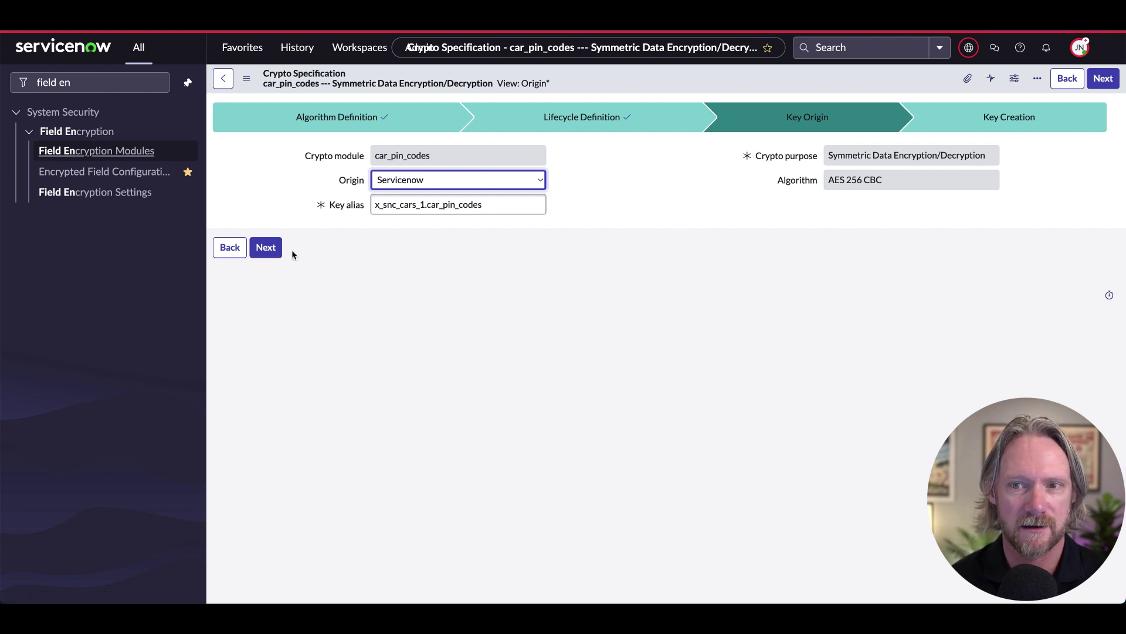
left_click(442, 180)
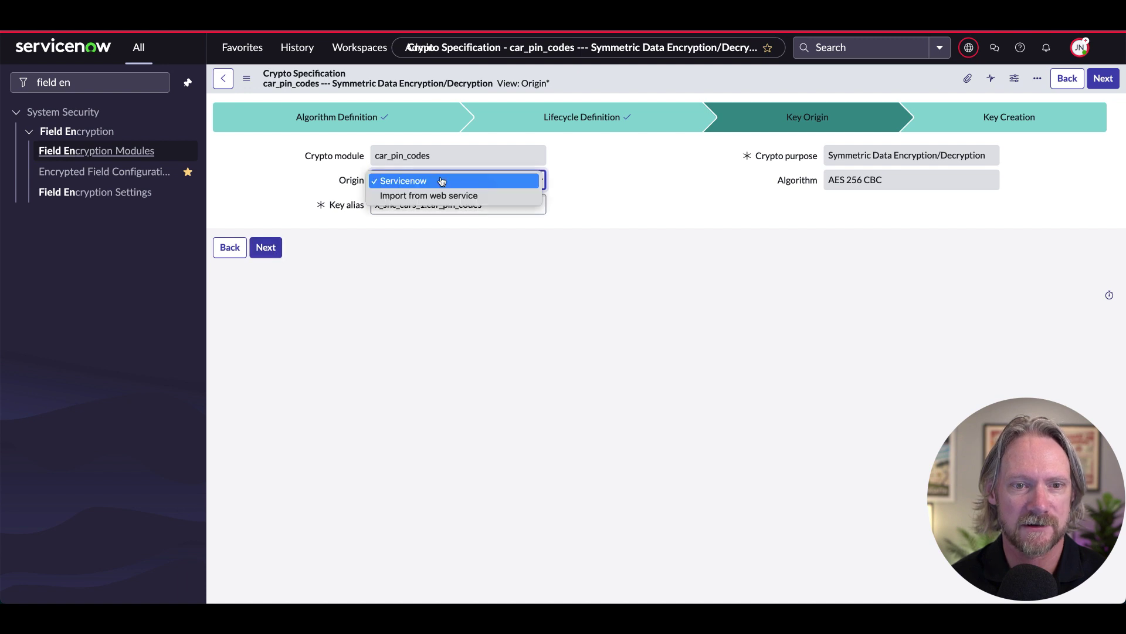
left_click(572, 186)
left_click(266, 248)
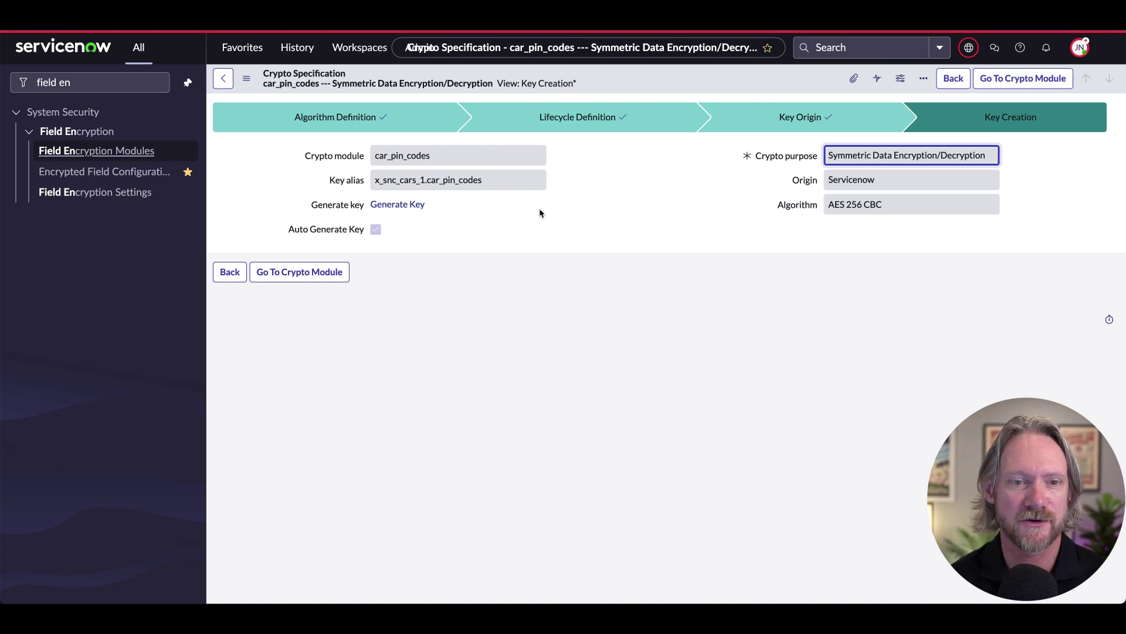
Generate the key, then set the module lifecycle state to Published and save
left_click(398, 208)
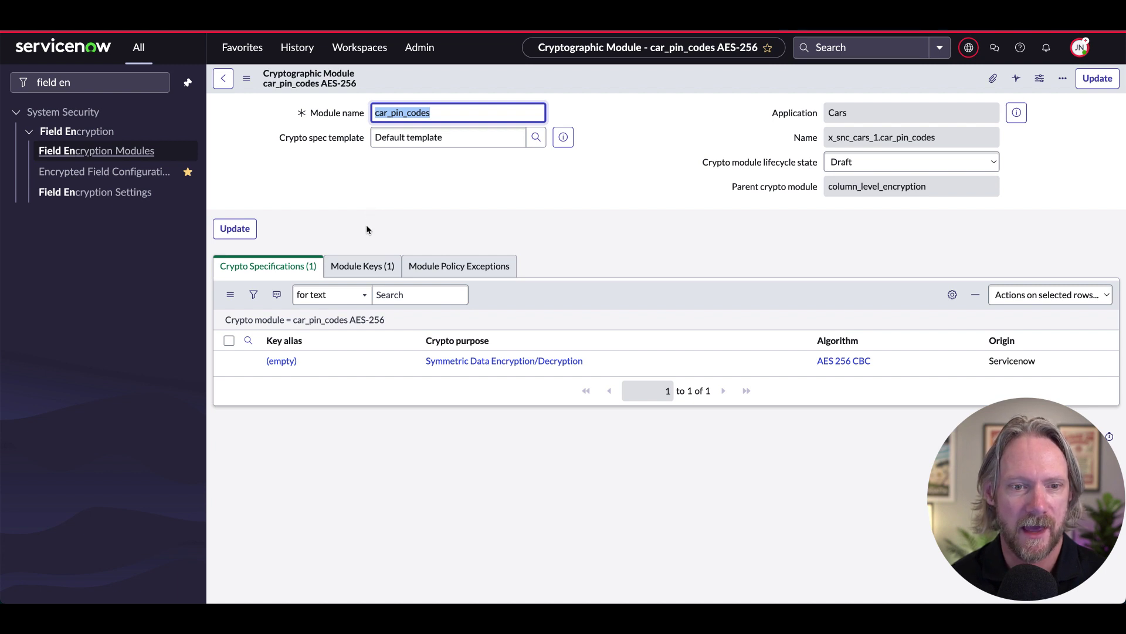
left_click(363, 267)
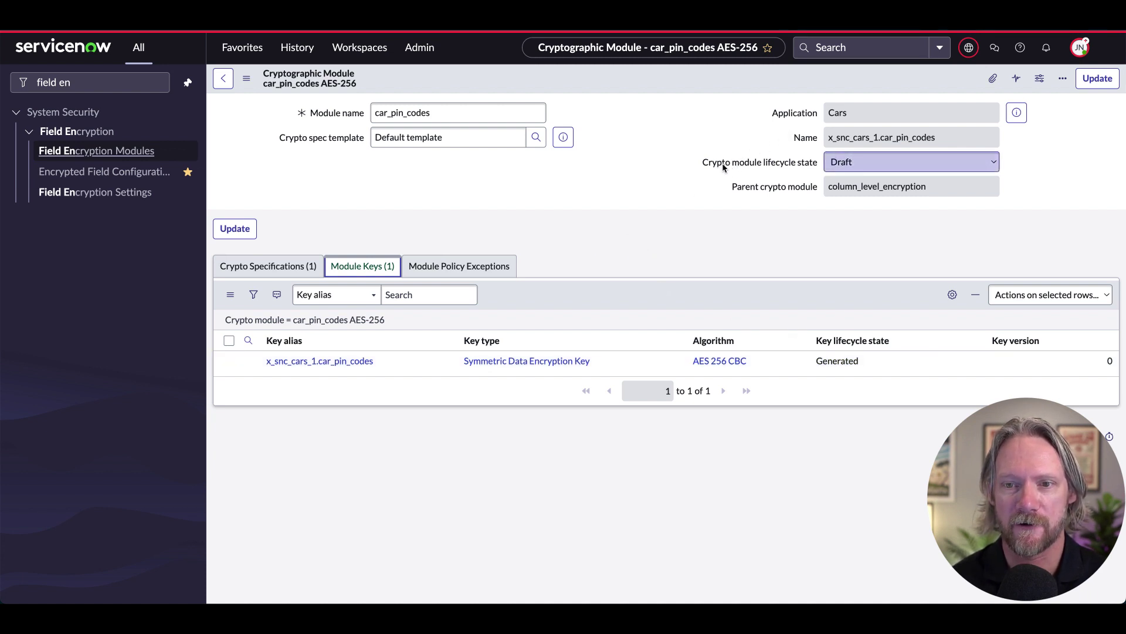
left_click(838, 168)
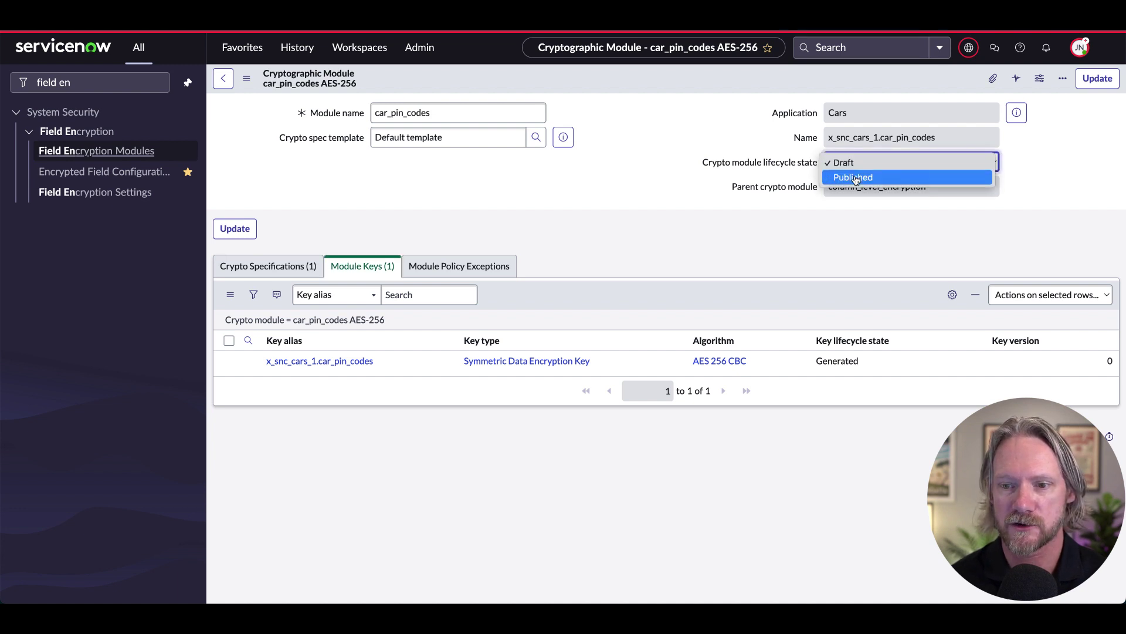
left_click(856, 178)
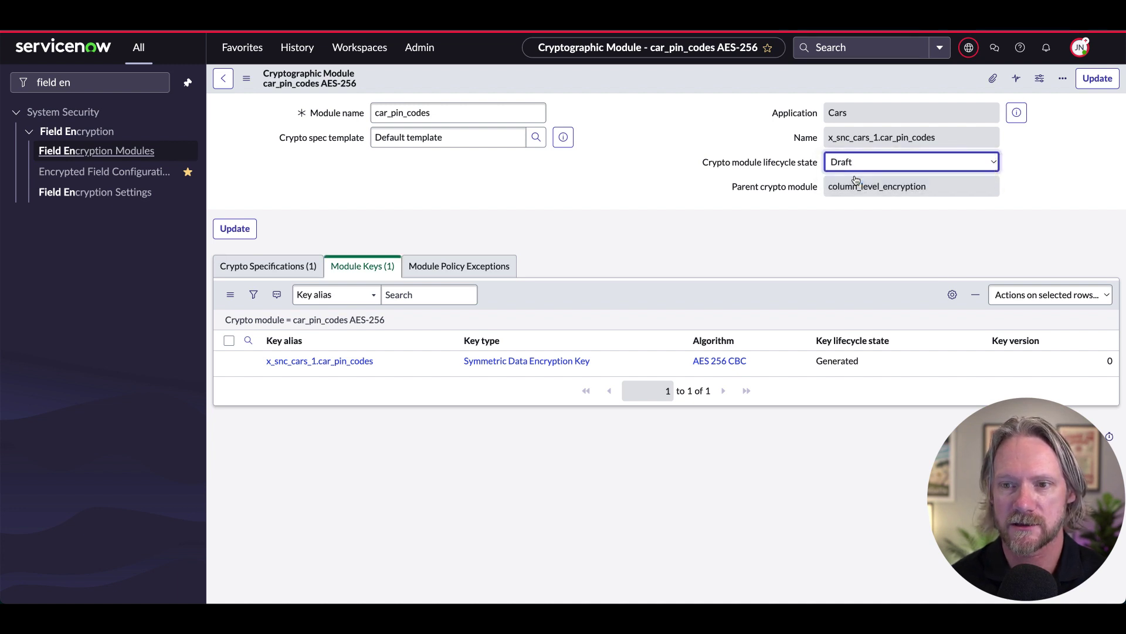
right_click(781, 82)
left_click(804, 87)
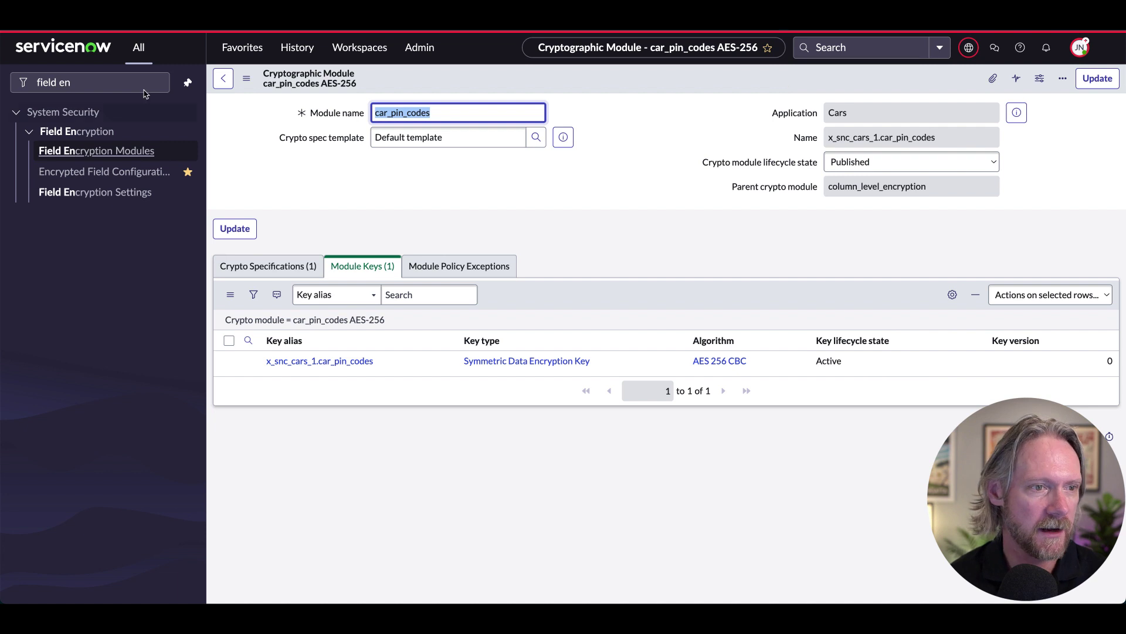
Start a new module access policy named 'Car PIN for Car Admins'
left_click(97, 82)
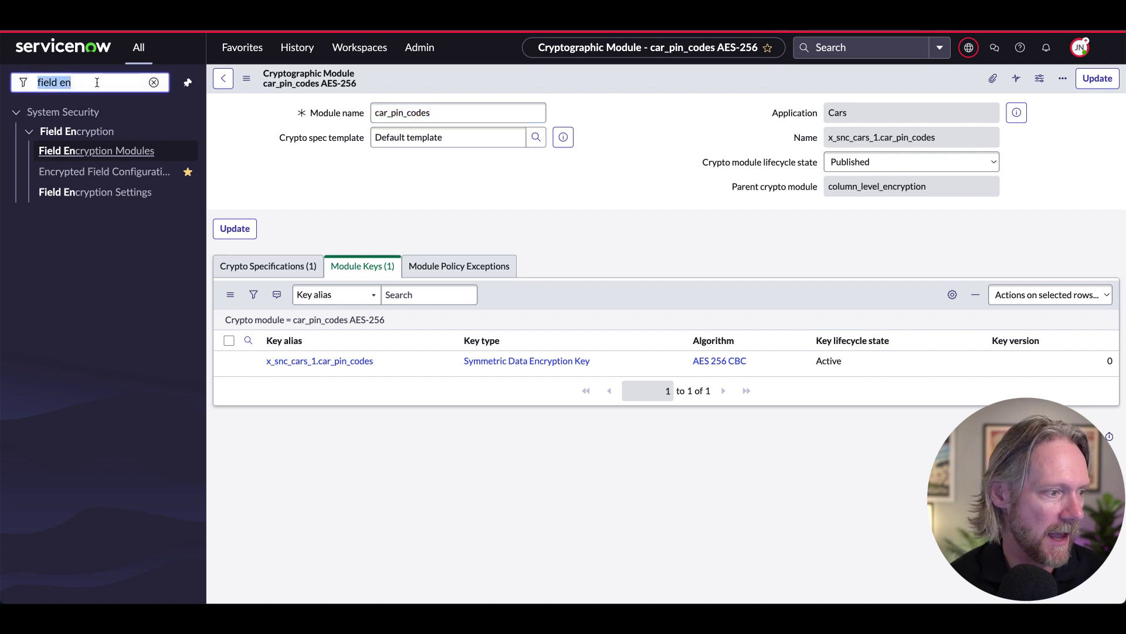
type("module acc")
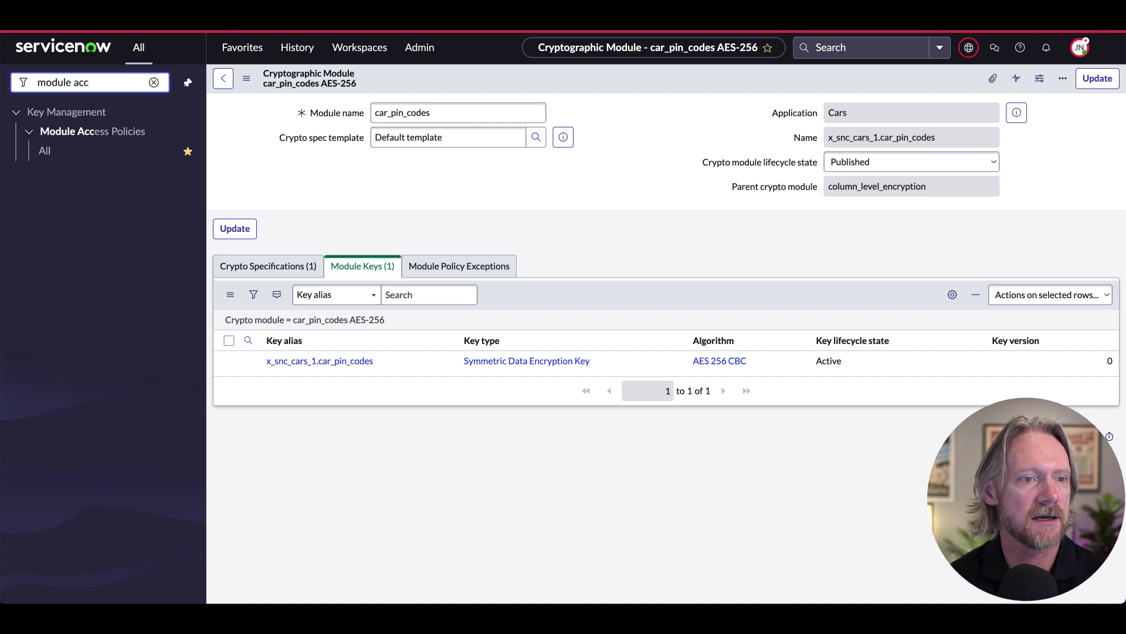
left_click(45, 152)
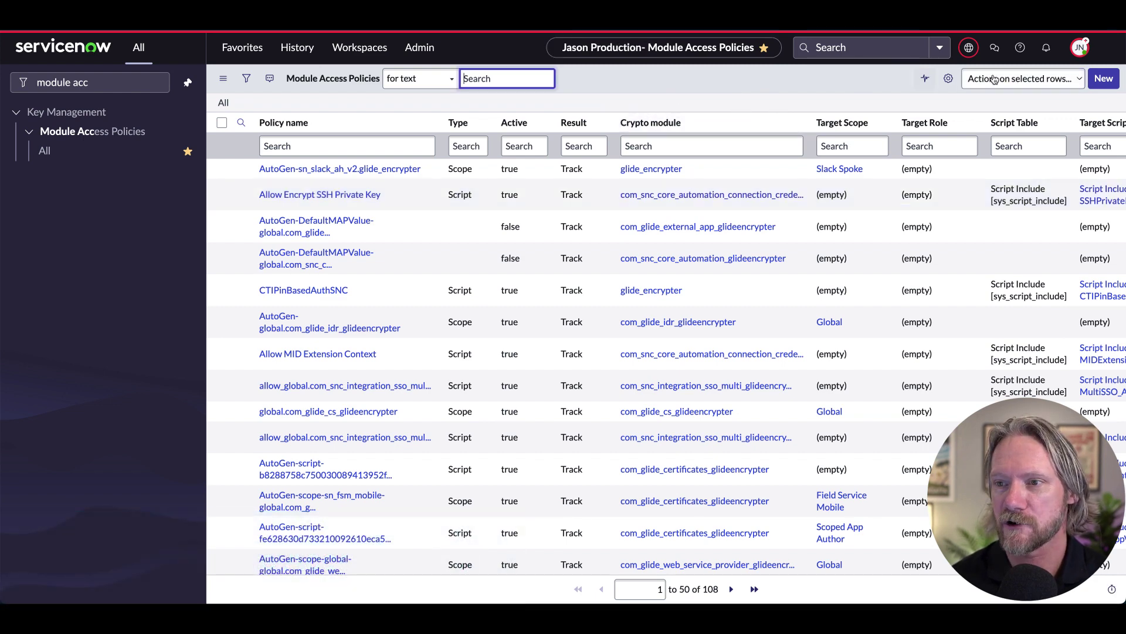
left_click(1104, 79)
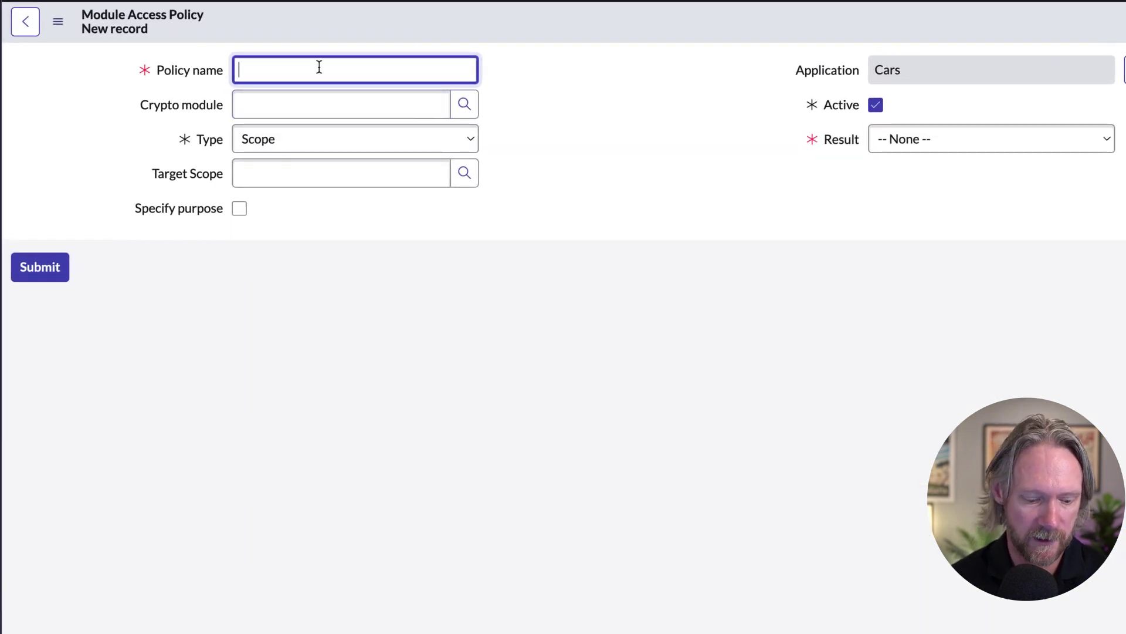
type("Cr Pl")
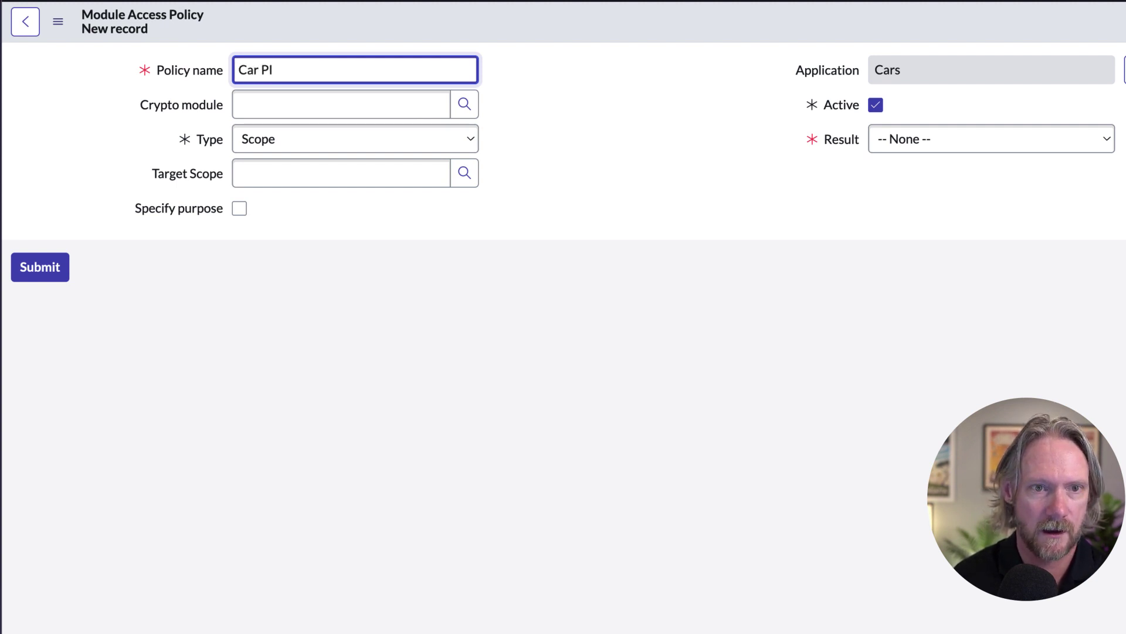
type("N for Admins")
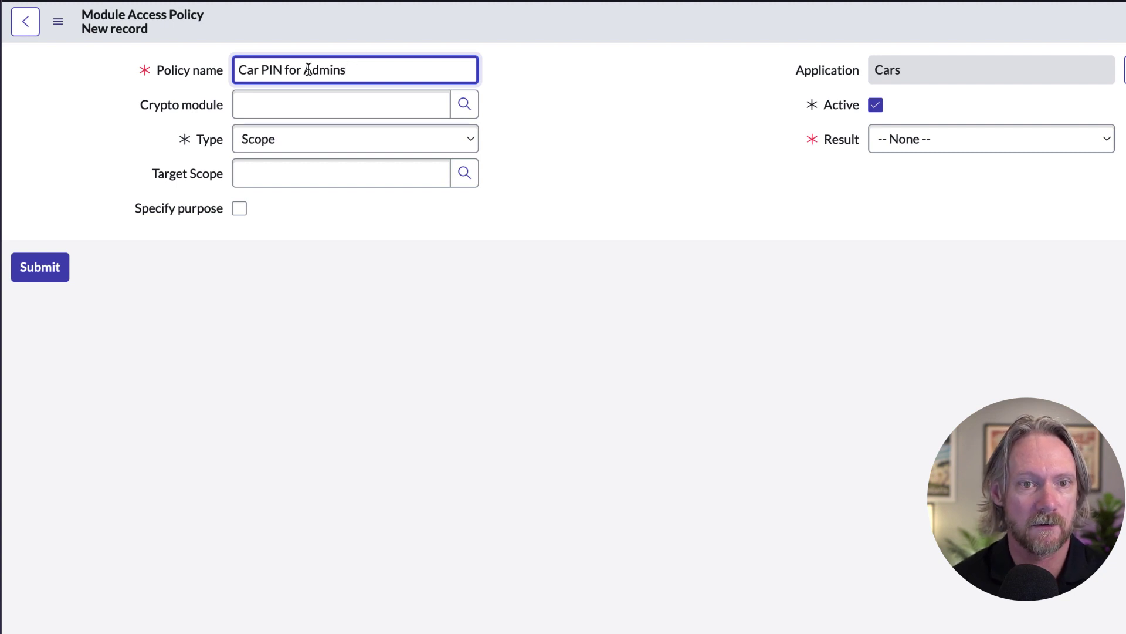
left_click(307, 70)
type("Car")
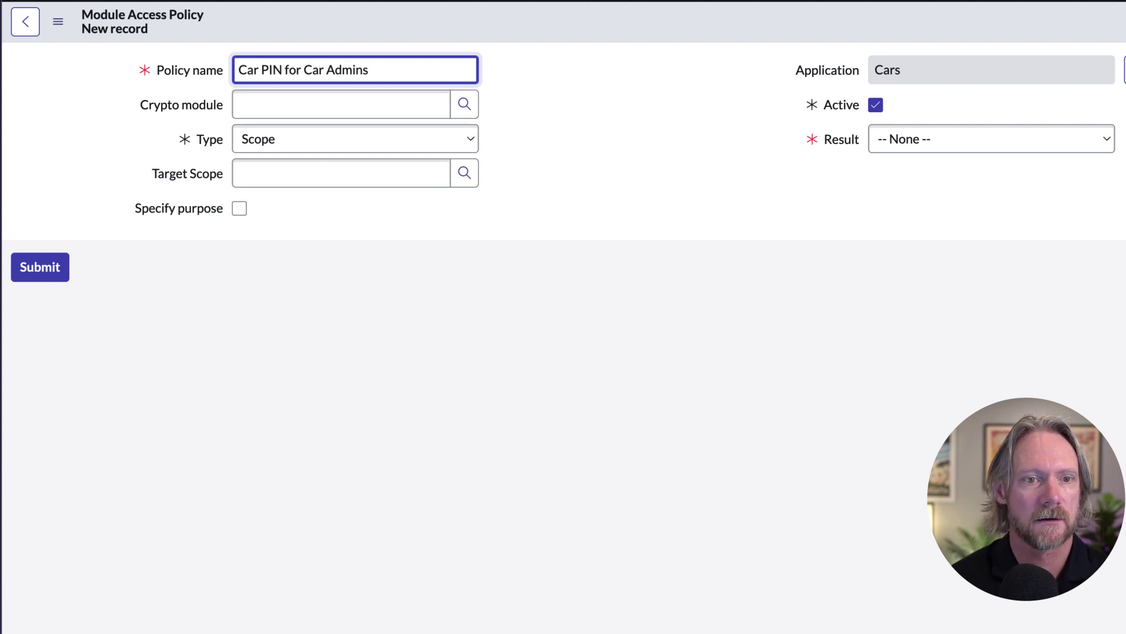
Set crypto module car_pin_codes AES-256, type Role, and target role x_snc_cars_1.admin
left_click(312, 103)
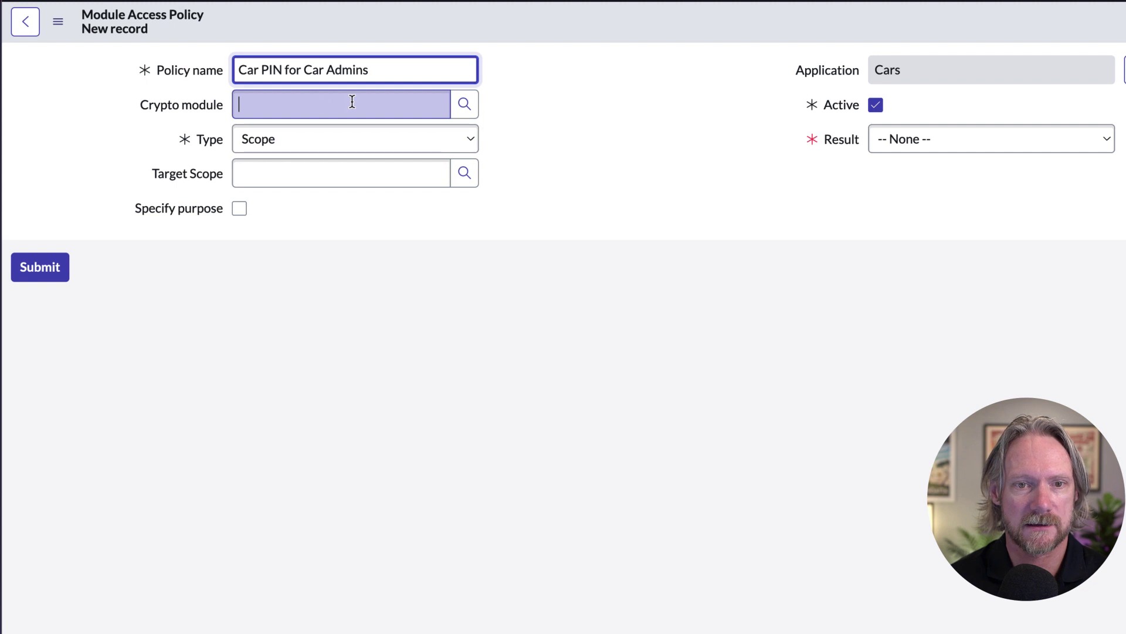
type("car")
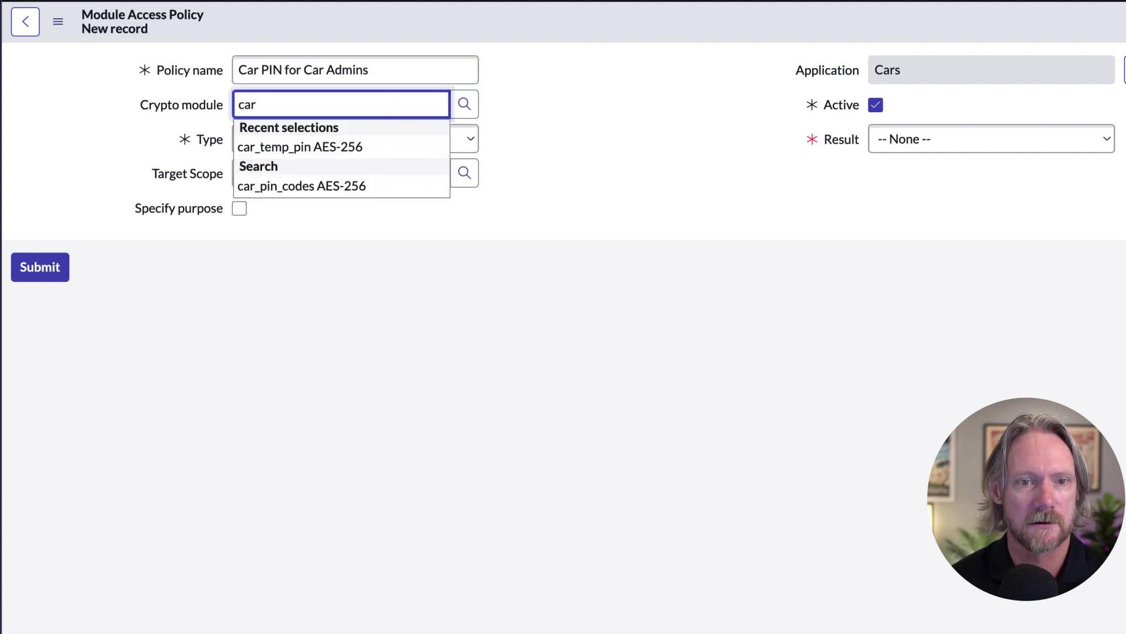
left_click(345, 185)
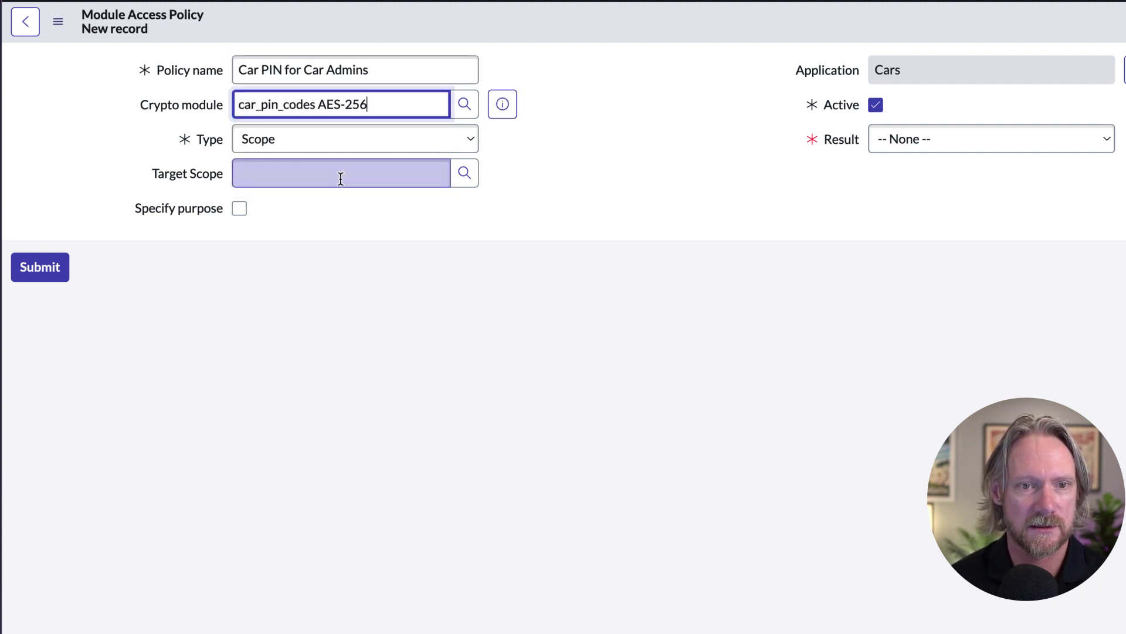
left_click(293, 146)
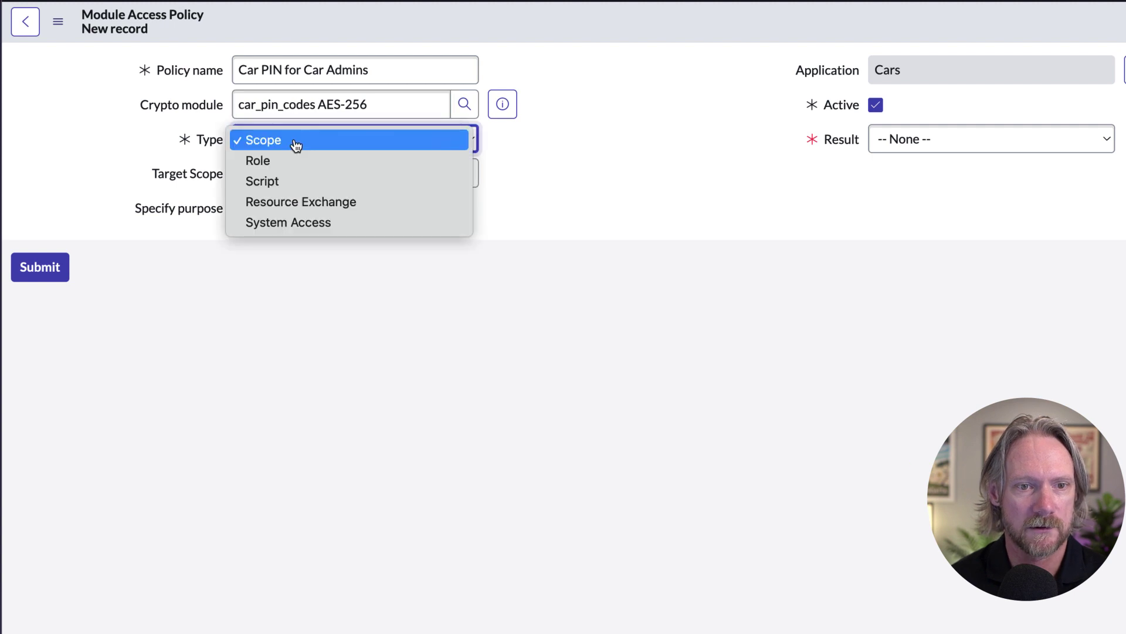
left_click(296, 161)
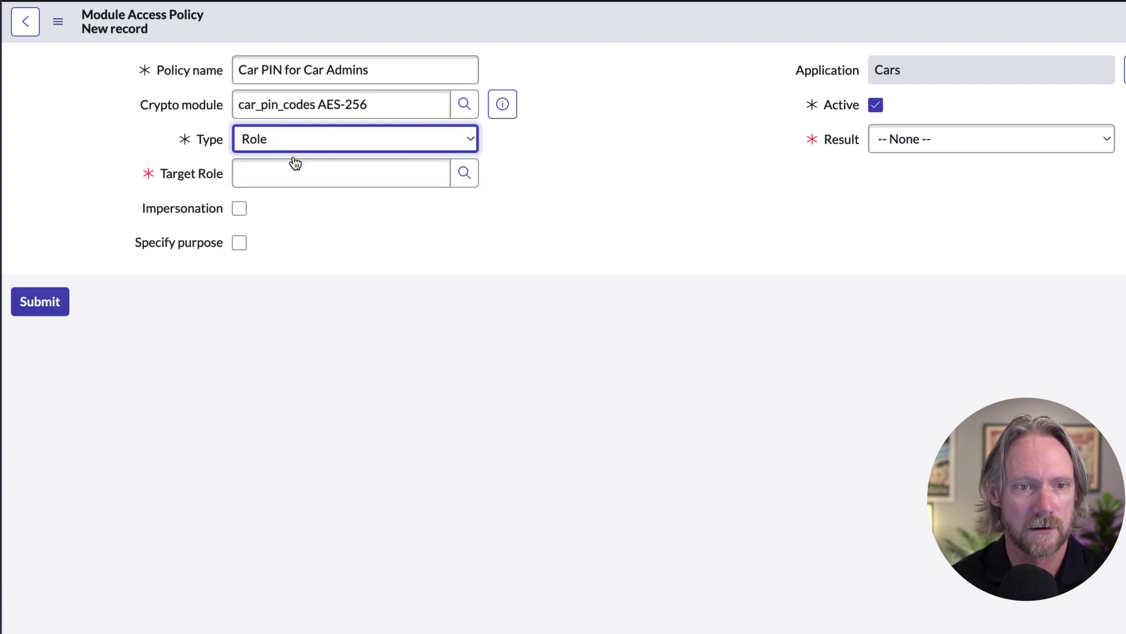
left_click(280, 174)
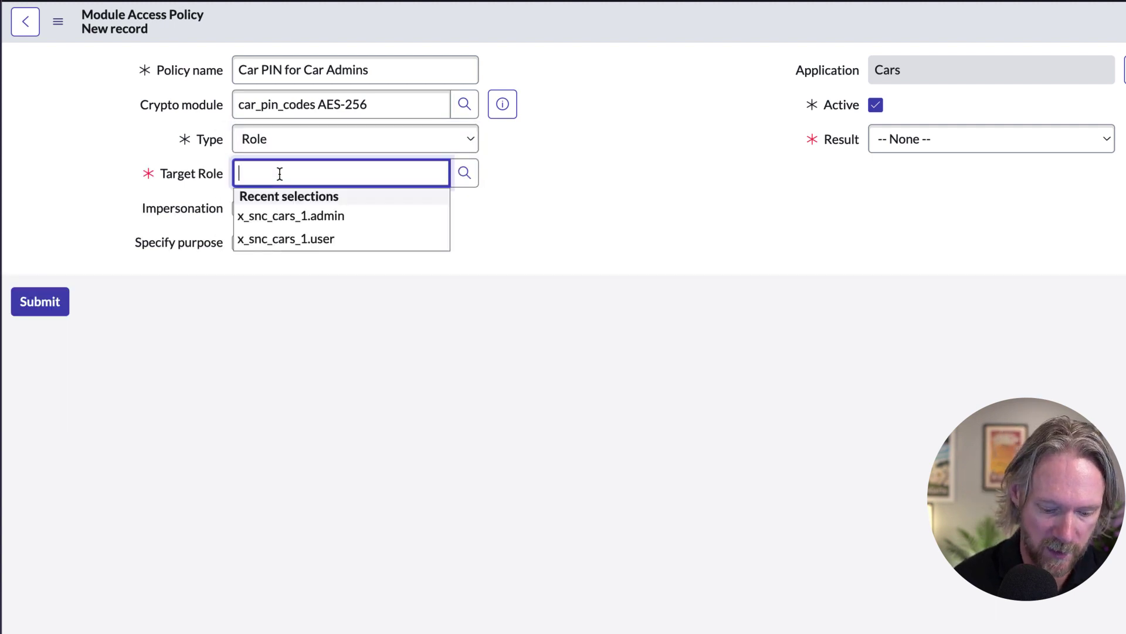
type("*")
key("Down")
key("Return")
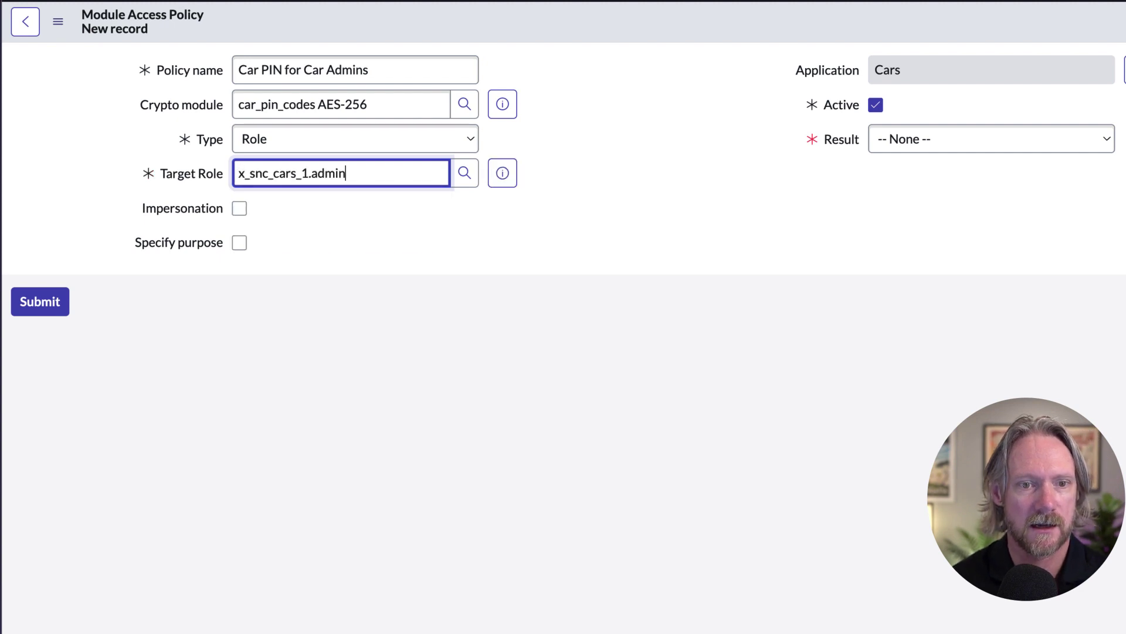
left_click(326, 209)
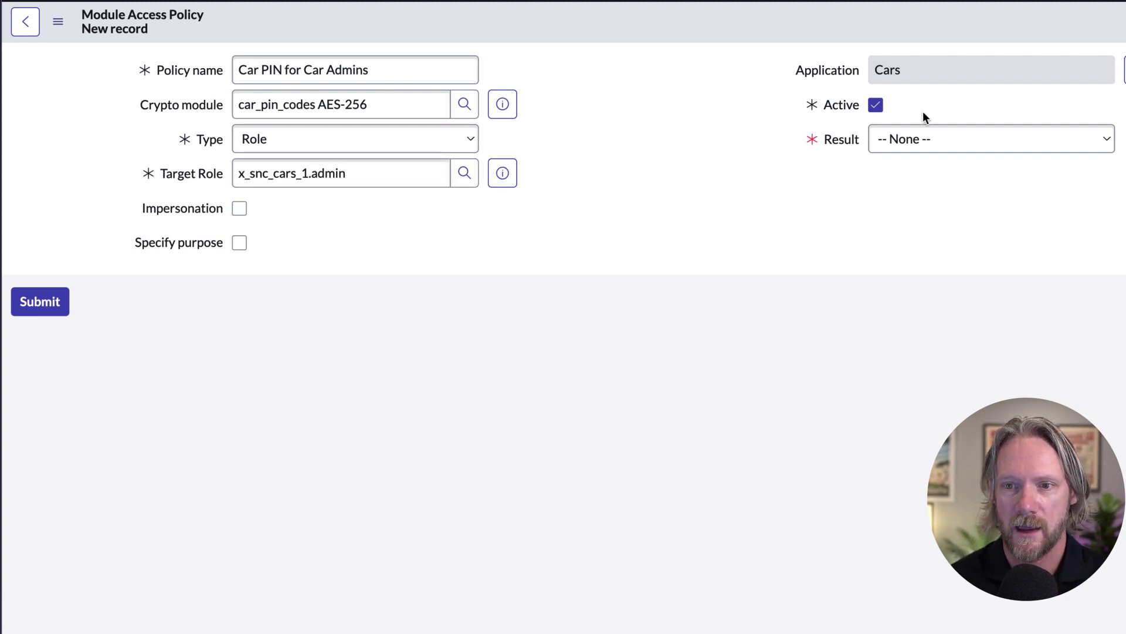
Set the policy result to Track and save the policy
left_click(929, 144)
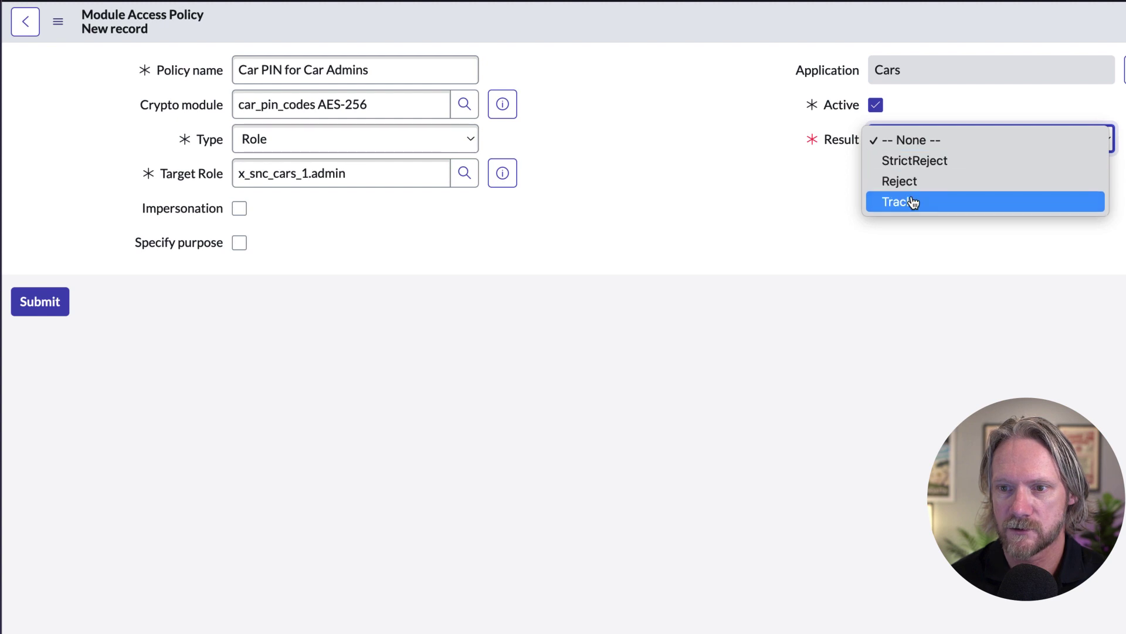
key("Escape")
key("t")
left_click(730, 240)
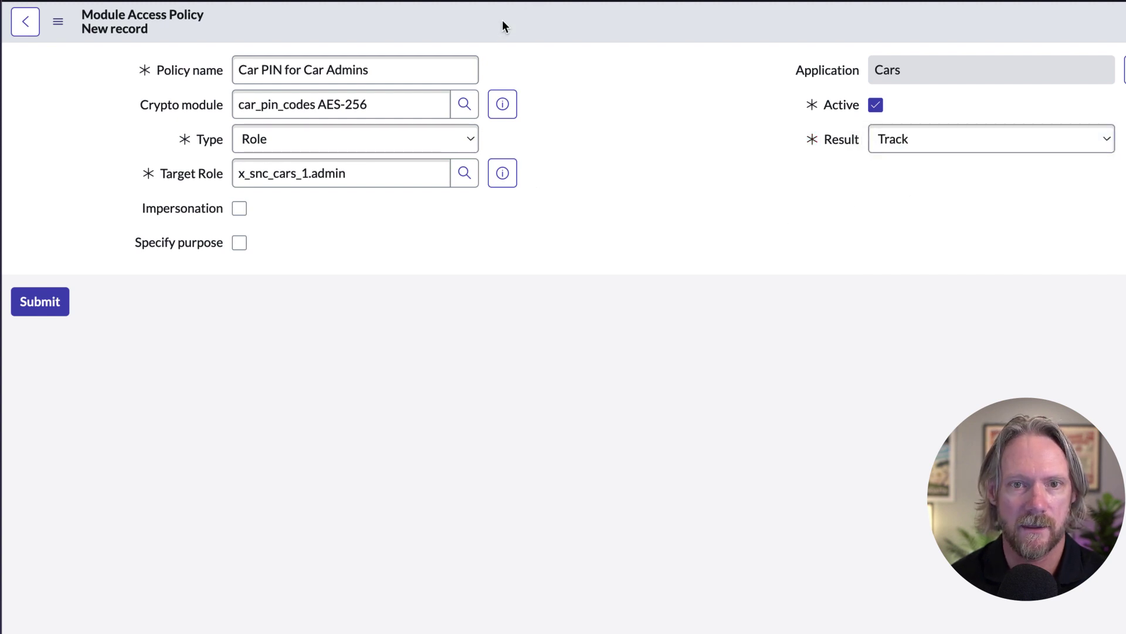
right_click(555, 12)
left_click(572, 23)
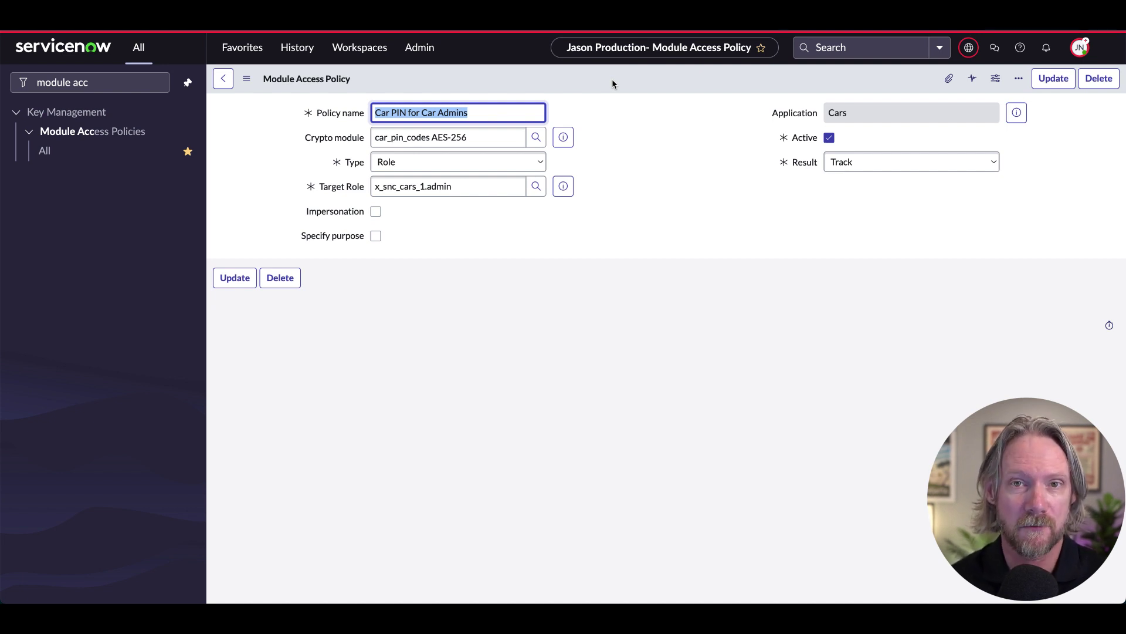
Search 'field enc', open Encrypted Field Configurations, and start a new record
left_click(612, 84)
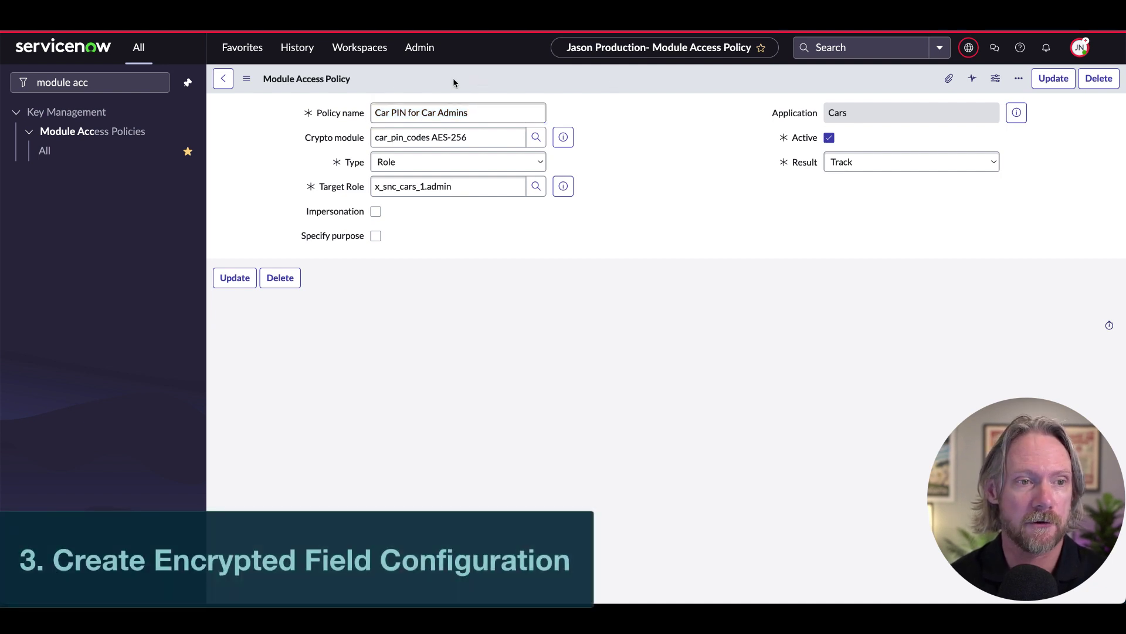
left_click(109, 84)
type("field enc")
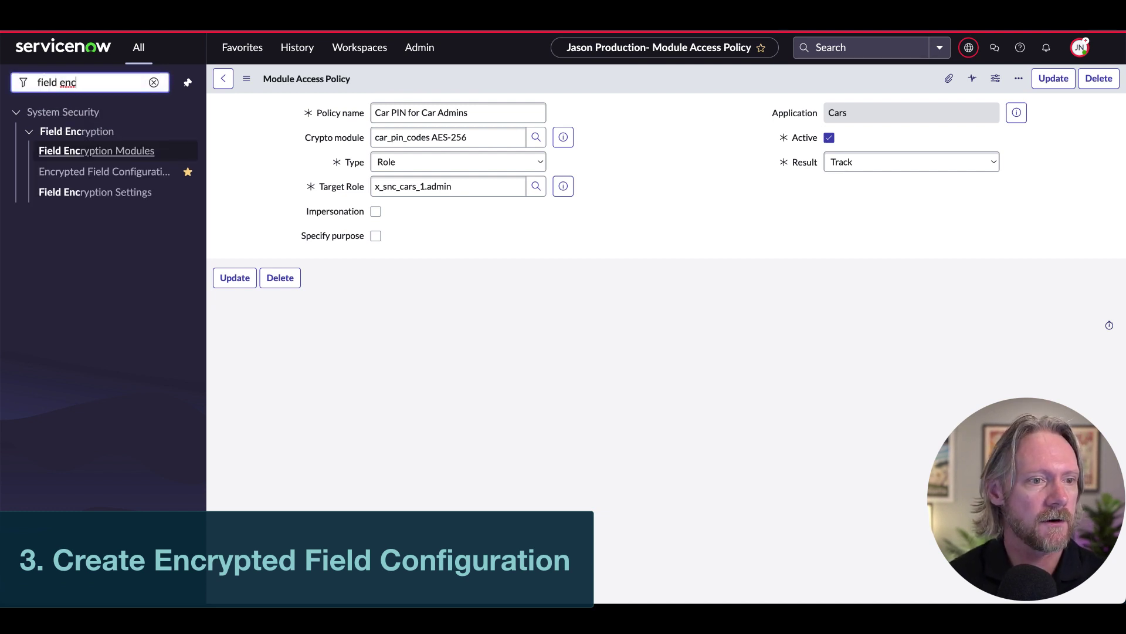
left_click(93, 171)
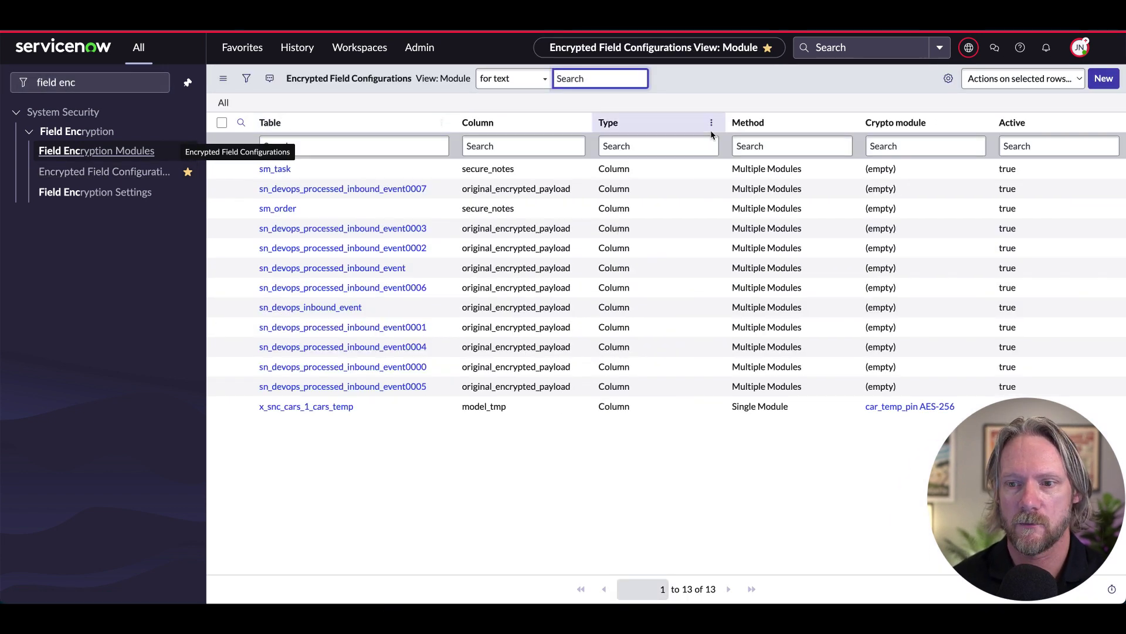
left_click(1103, 78)
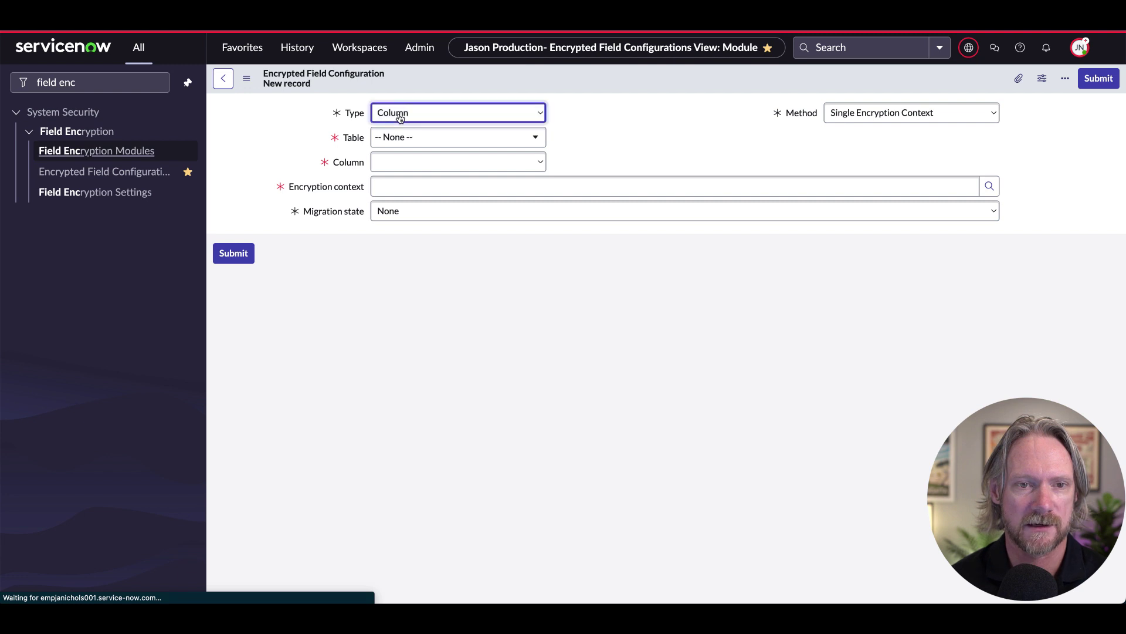
Target type Column, table Cars, column PIN in the encryption configuration
left_click(423, 114)
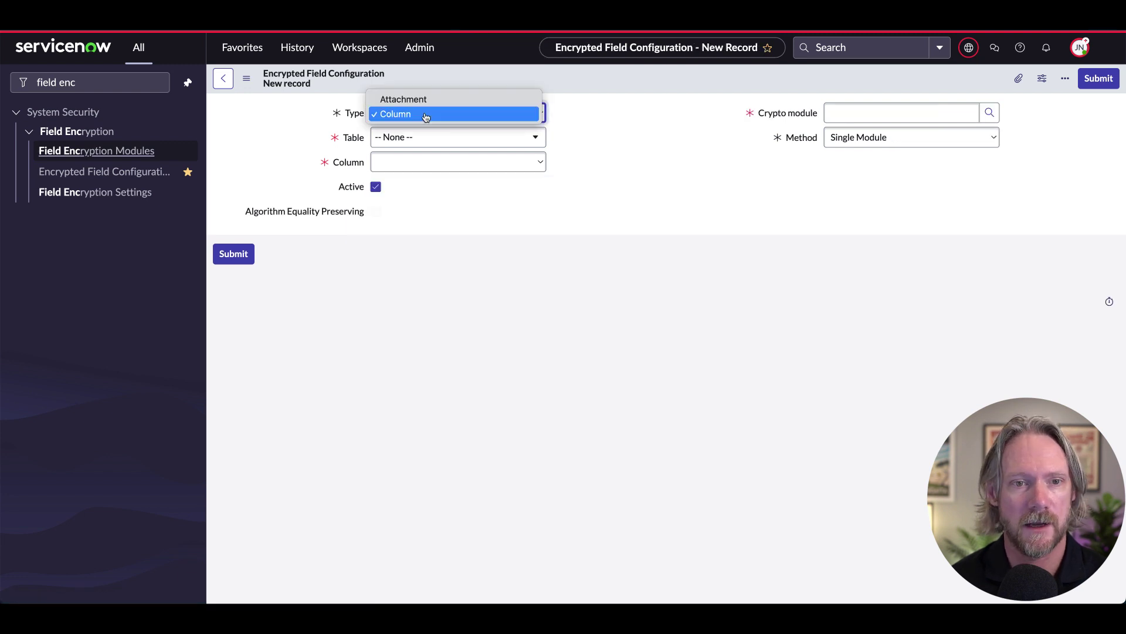
left_click(591, 119)
left_click(515, 139)
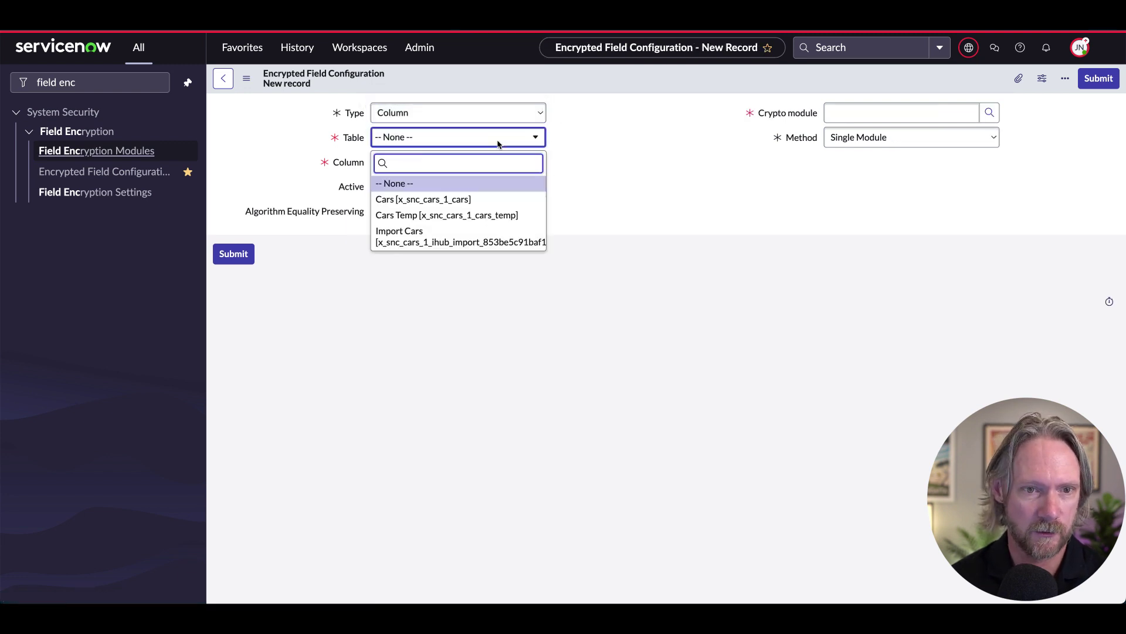
left_click(463, 199)
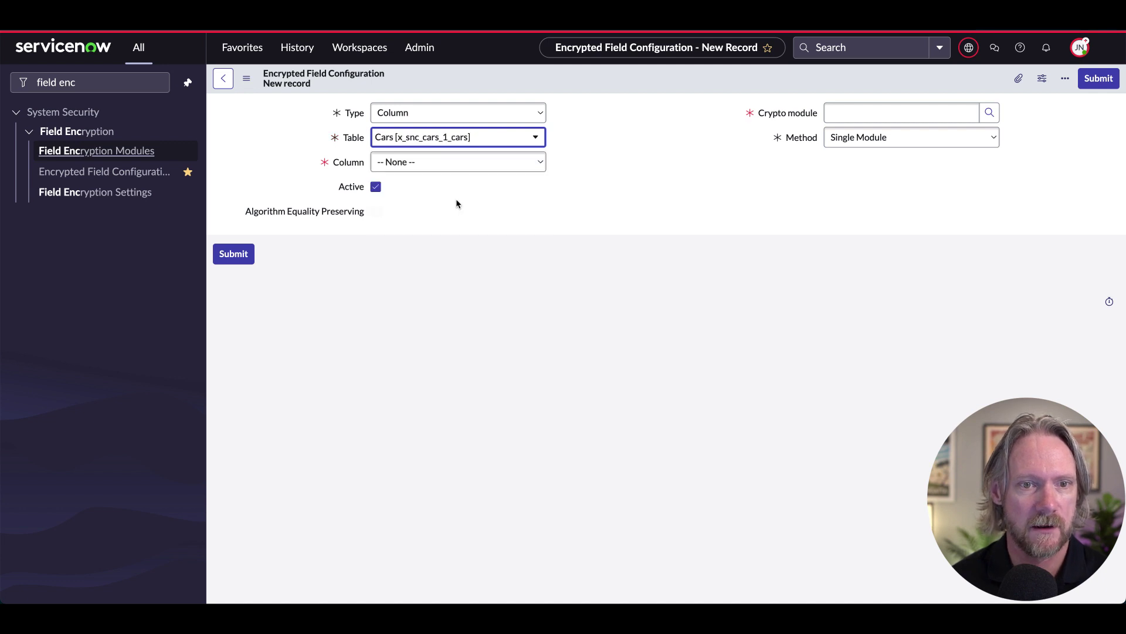
left_click(427, 169)
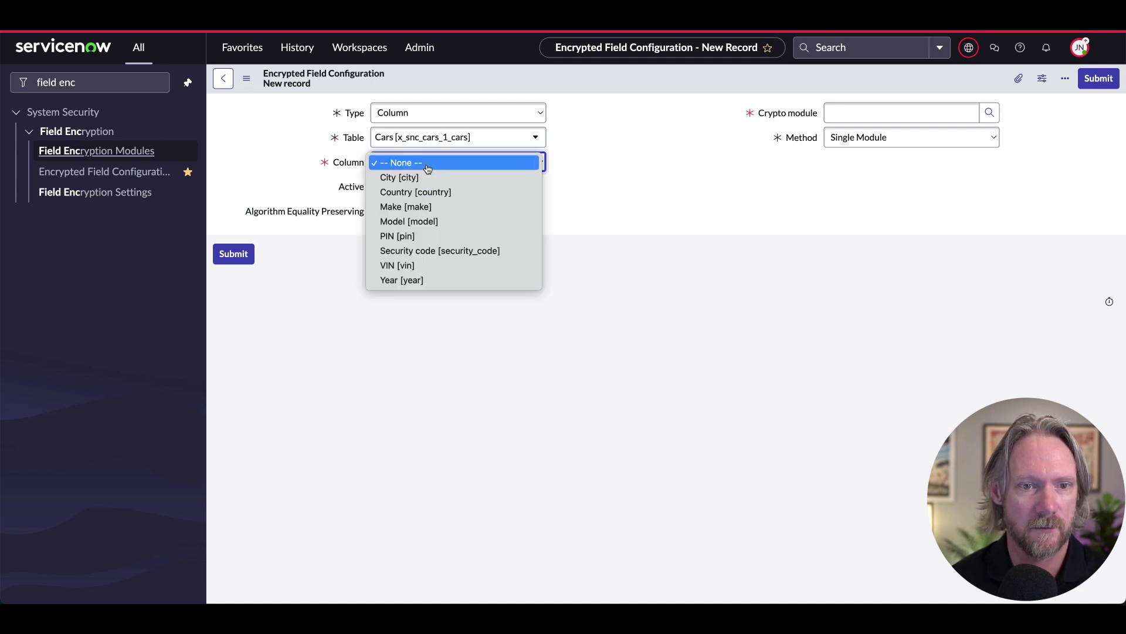
left_click(414, 237)
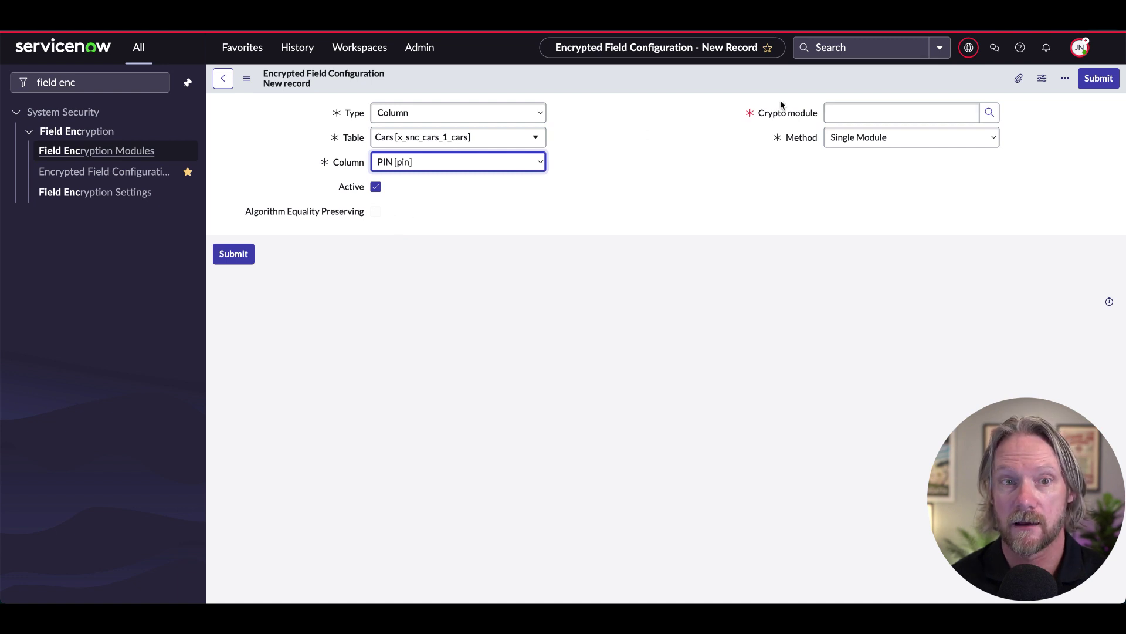
Choose car_pin_codes AES-256 as crypto module, keeping method Single Module after a detour
left_click(850, 113)
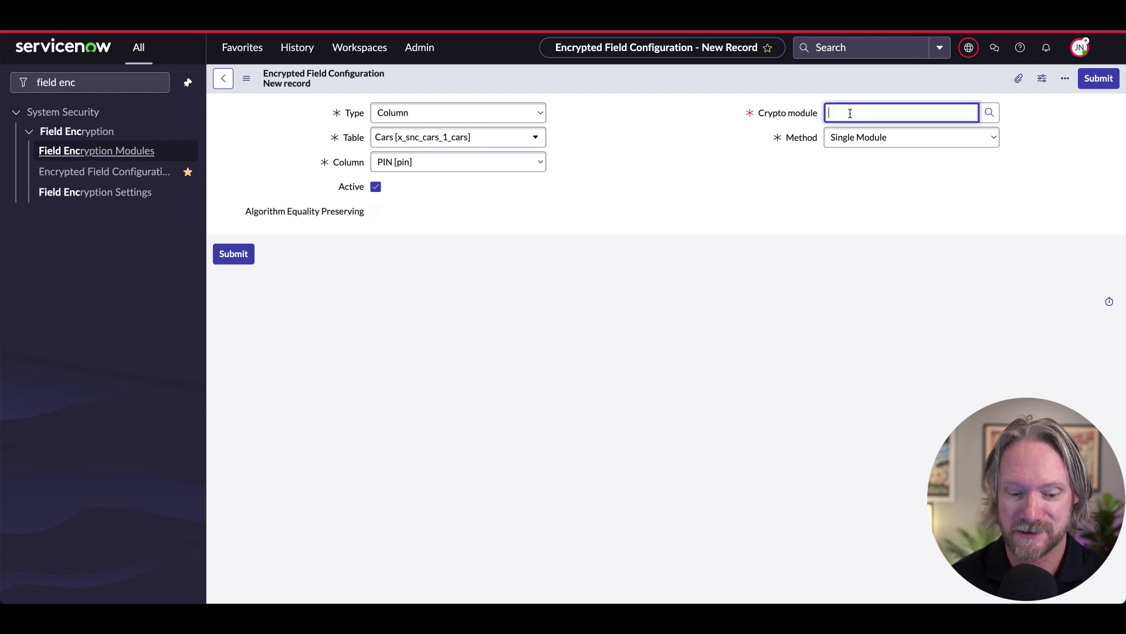
type("ca")
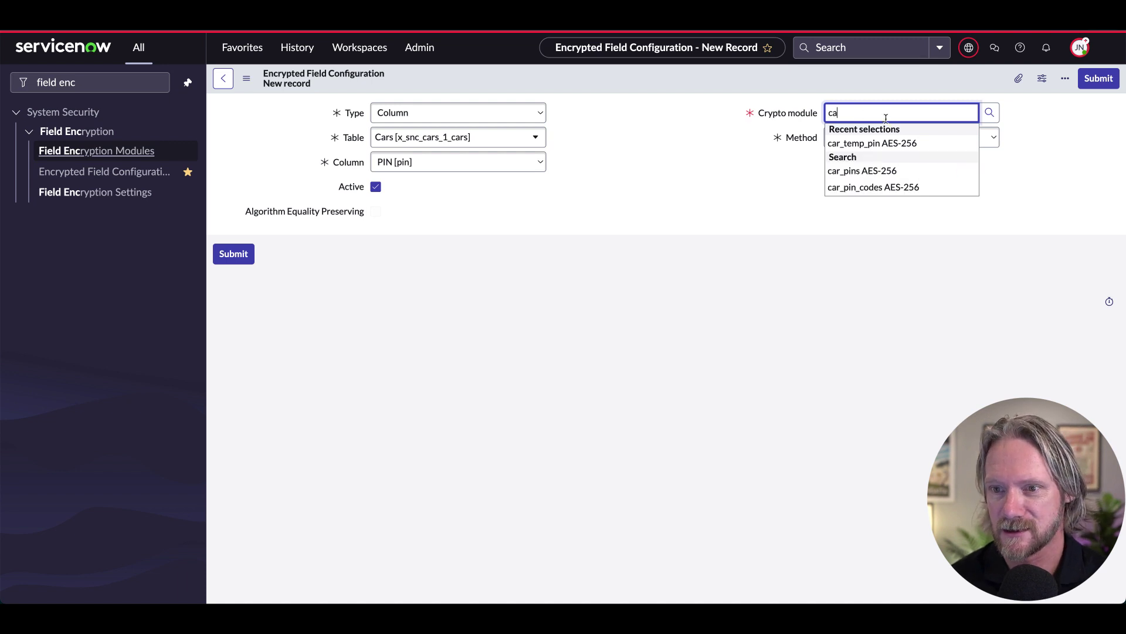
left_click(861, 188)
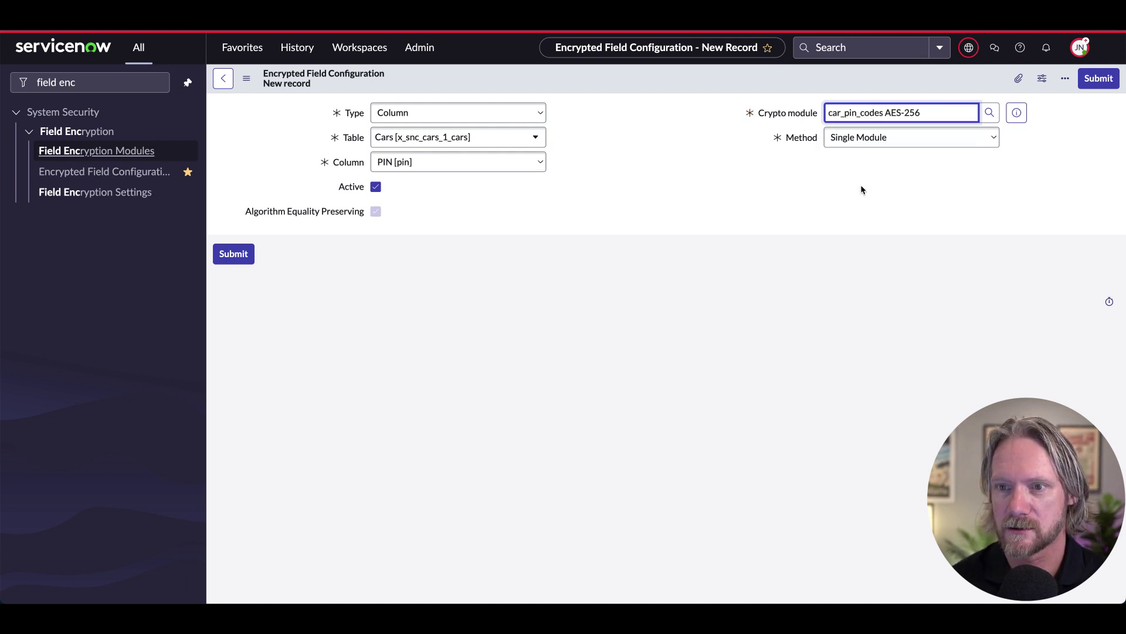
left_click(829, 151)
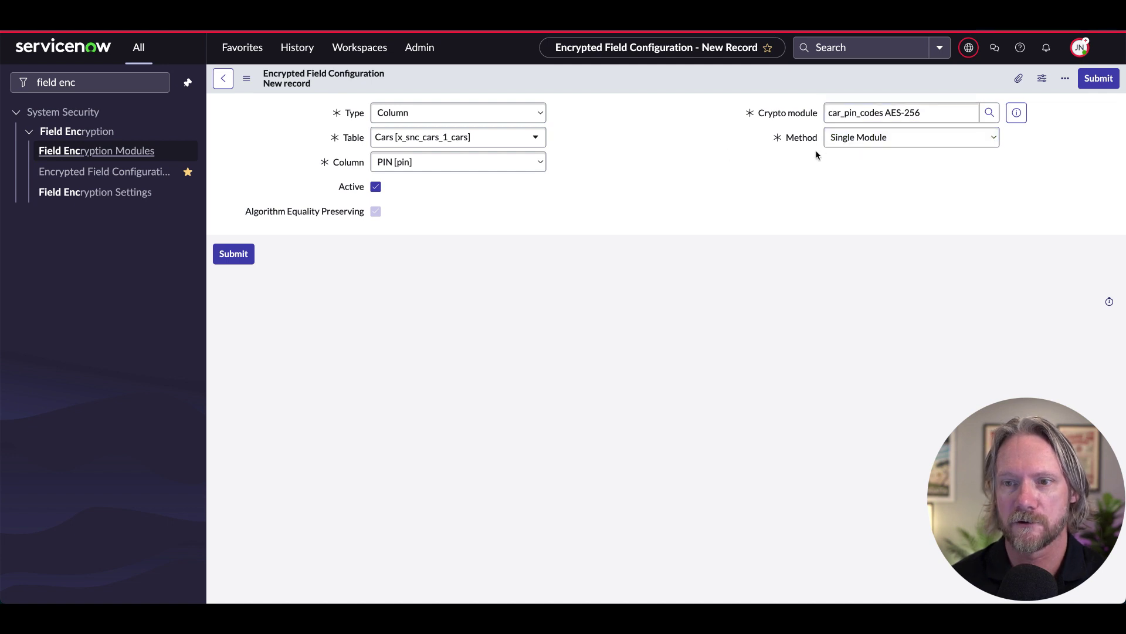
left_click(866, 139)
left_click(866, 152)
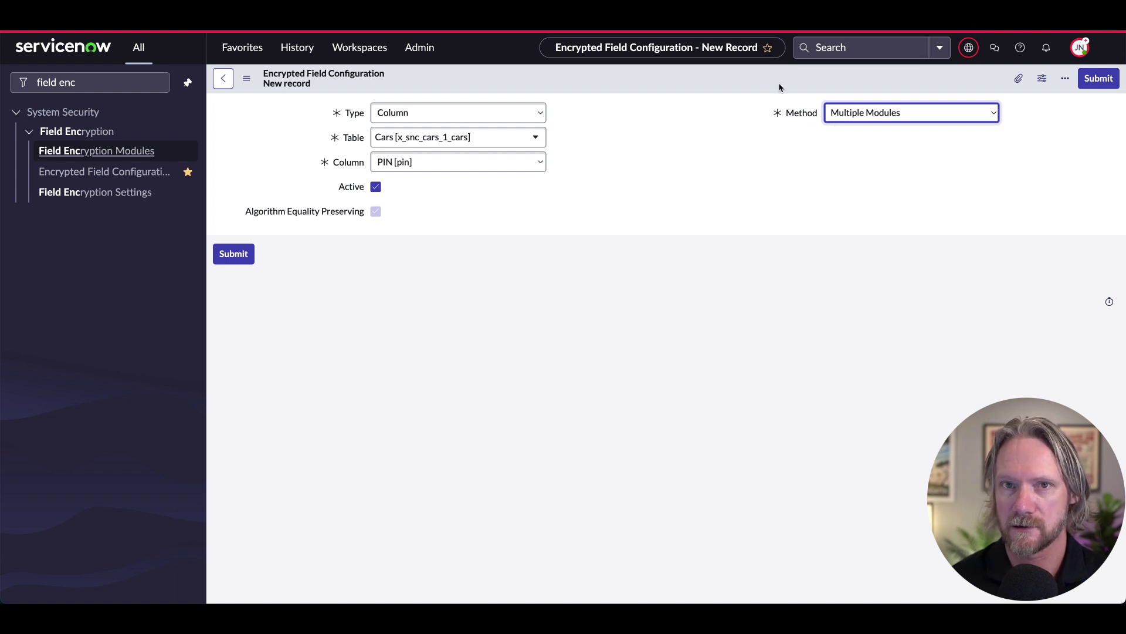
left_click(846, 112)
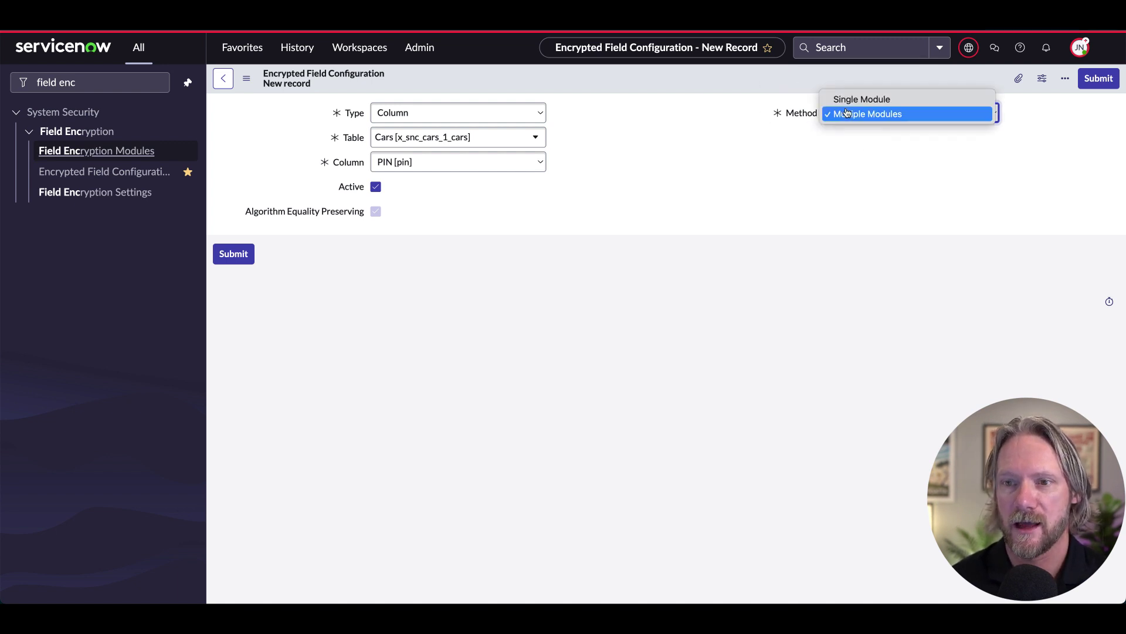
left_click(846, 101)
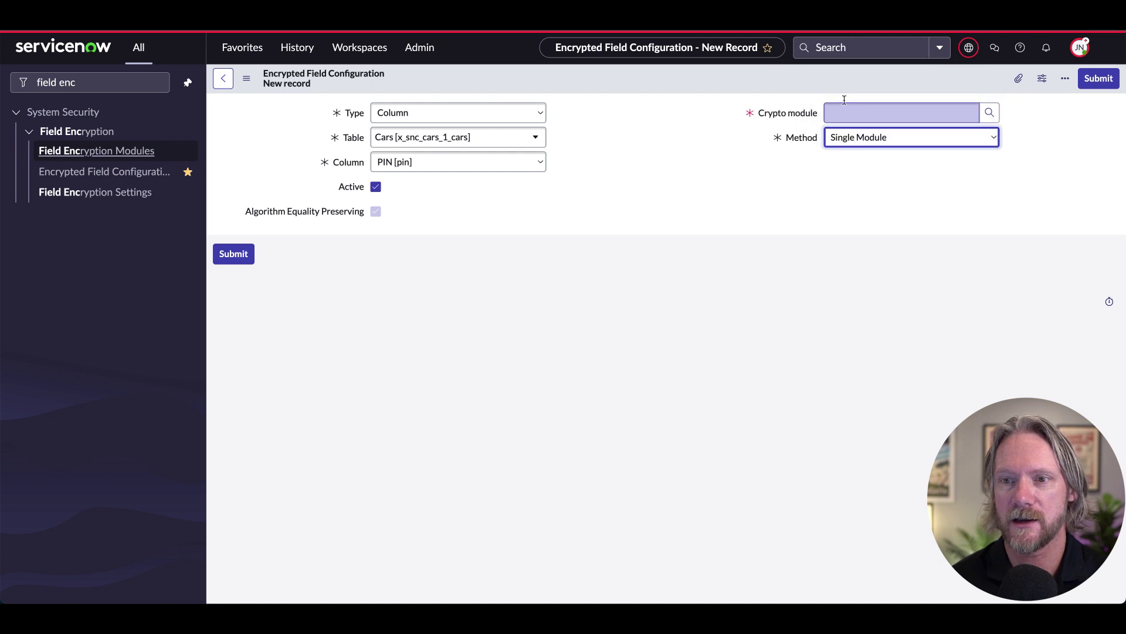
left_click(850, 111)
type("ca")
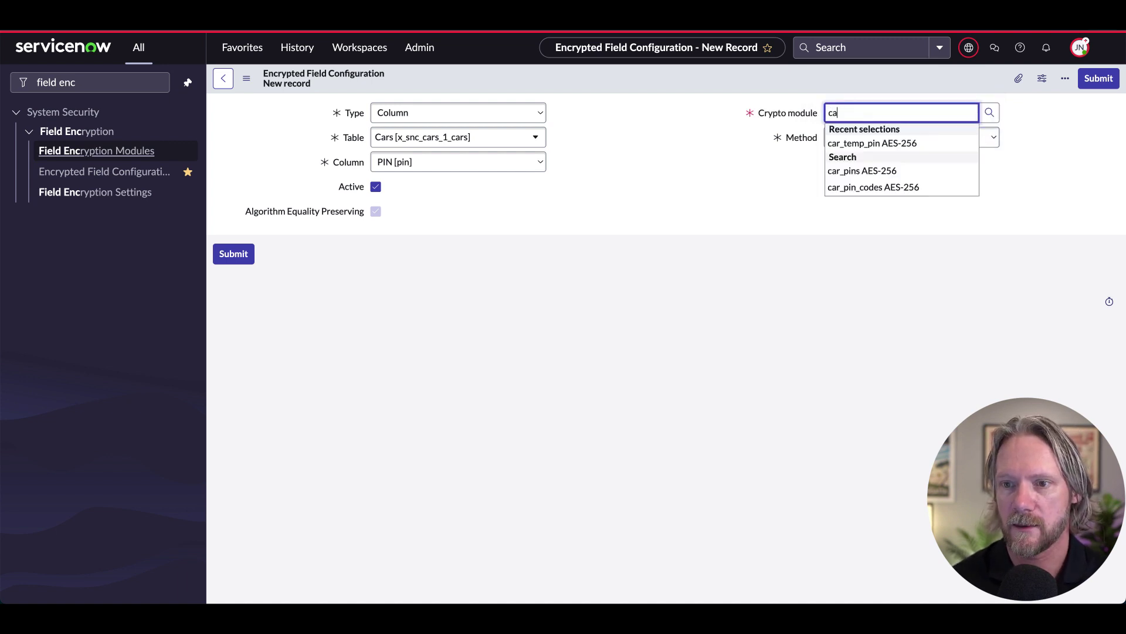
Accept car_pin_codes AES-256 as the crypto module and bring up the save options
key("Return")
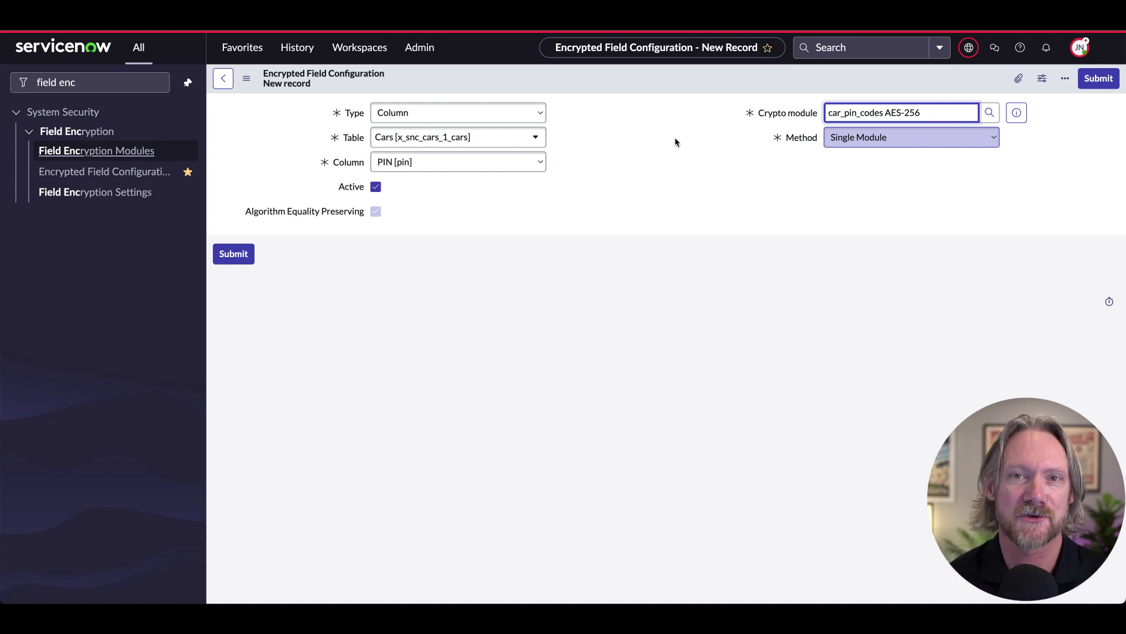
left_click(662, 173)
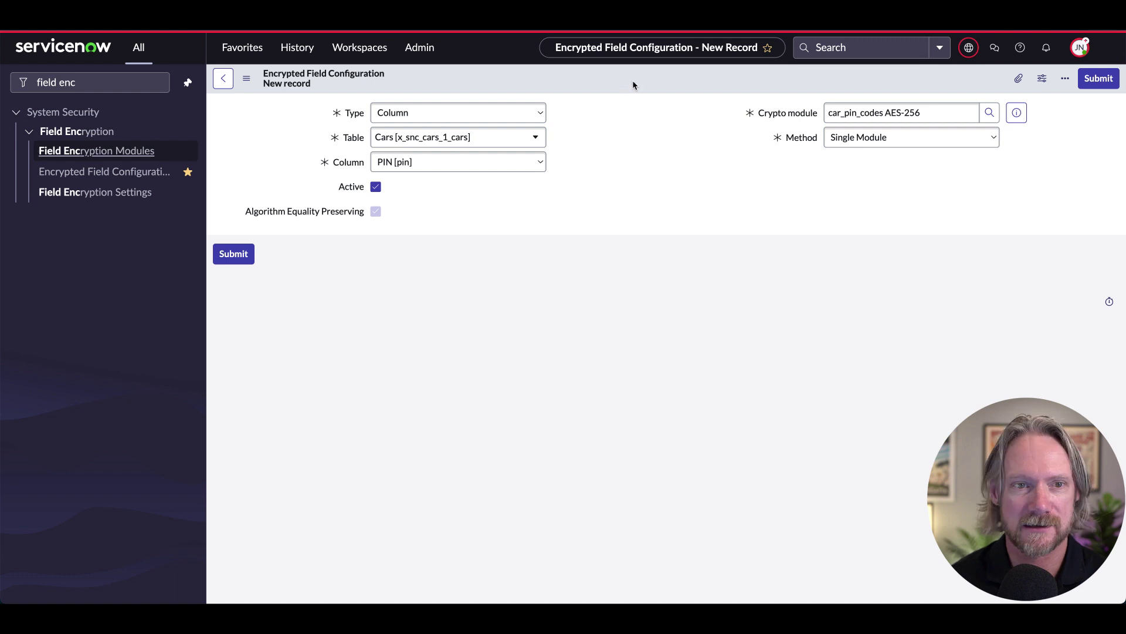
right_click(667, 77)
Save the PIN encryption configuration, then show the Cars list via Vehicles > All
left_click(684, 85)
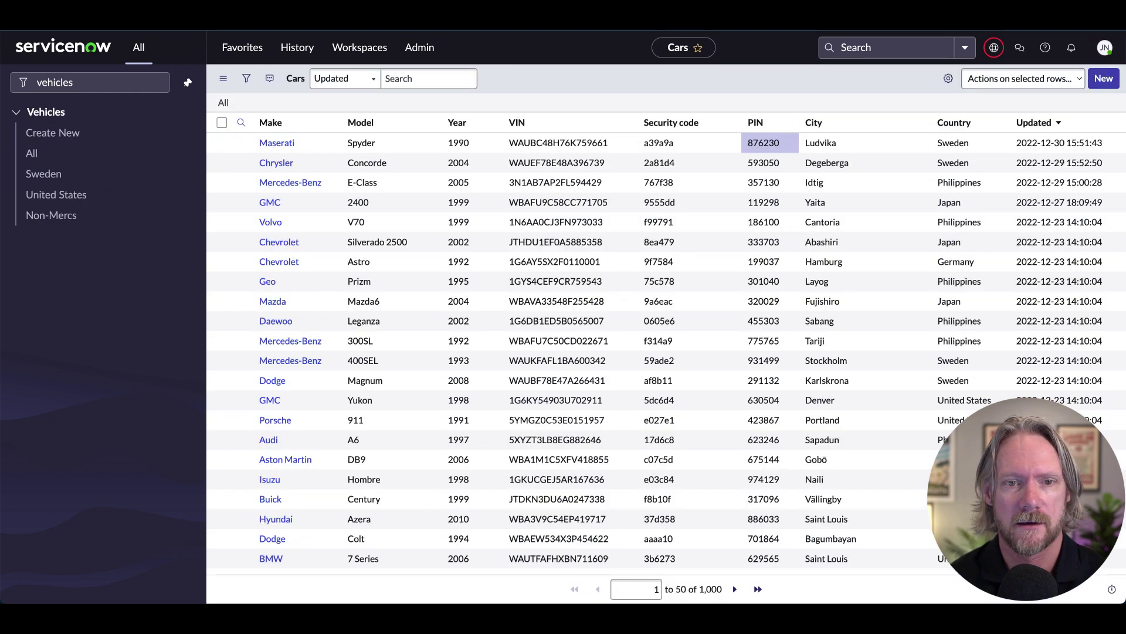
left_click(426, 79)
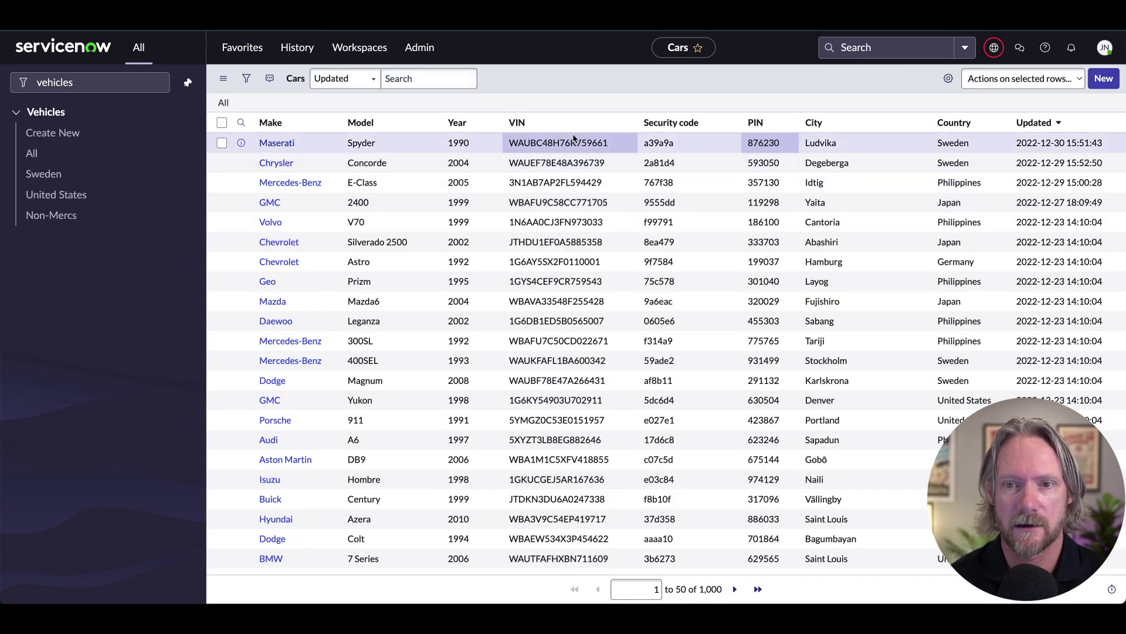
Refresh the Cars list and open the Maserati Spyder record
right_click(607, 87)
left_click(645, 152)
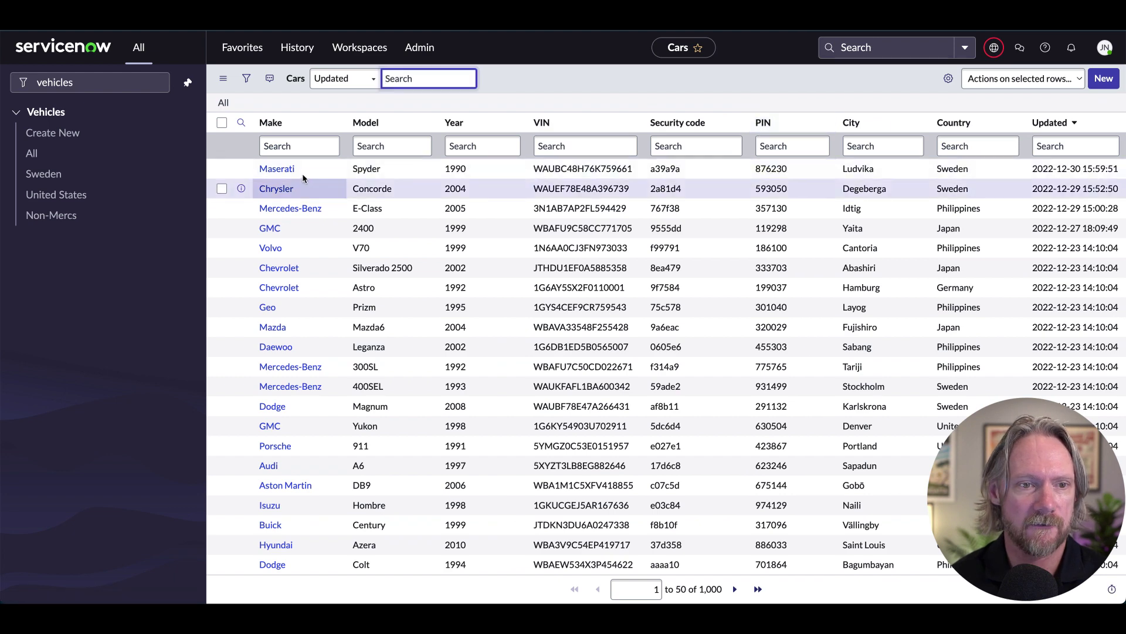
left_click(283, 171)
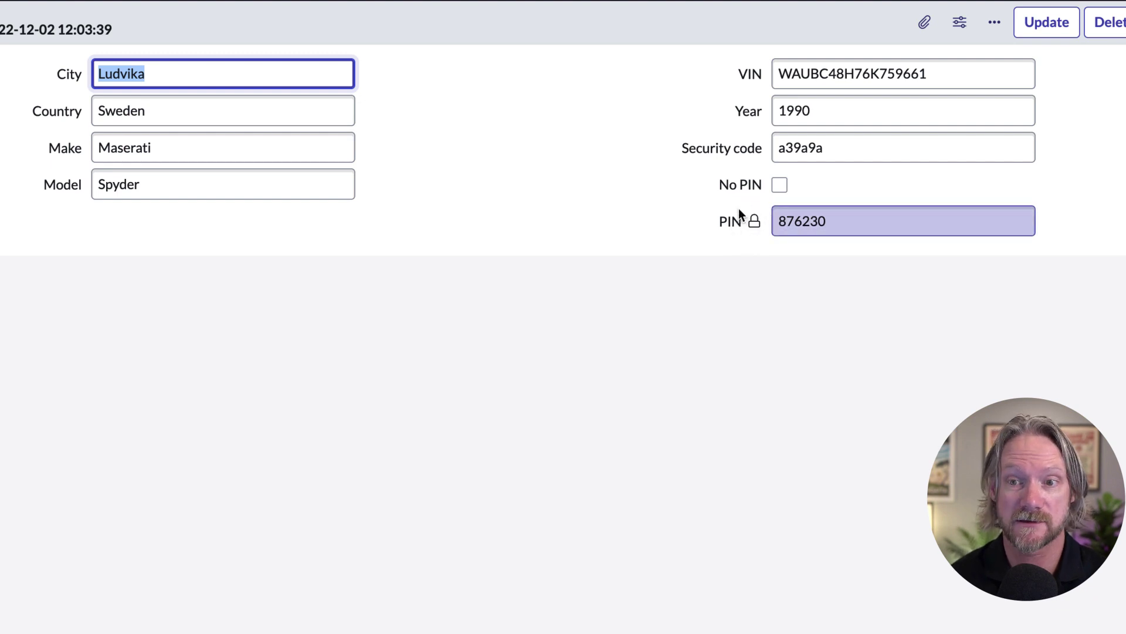
left_click(844, 220)
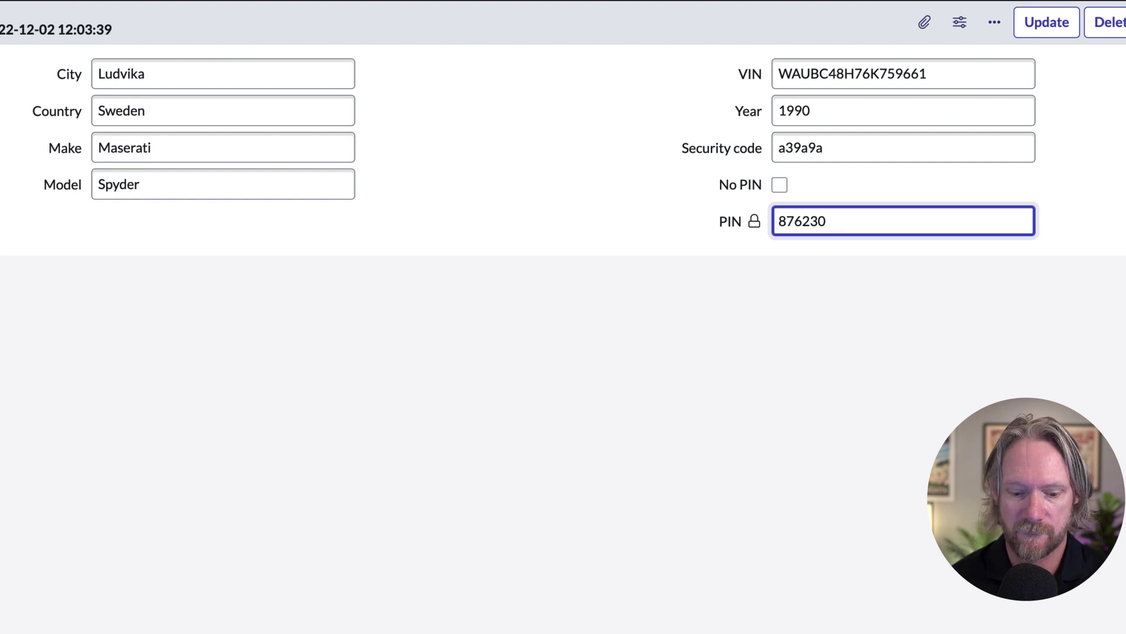
key("BackSpace")
key("BackSpace")
type("343")
right_click(671, 18)
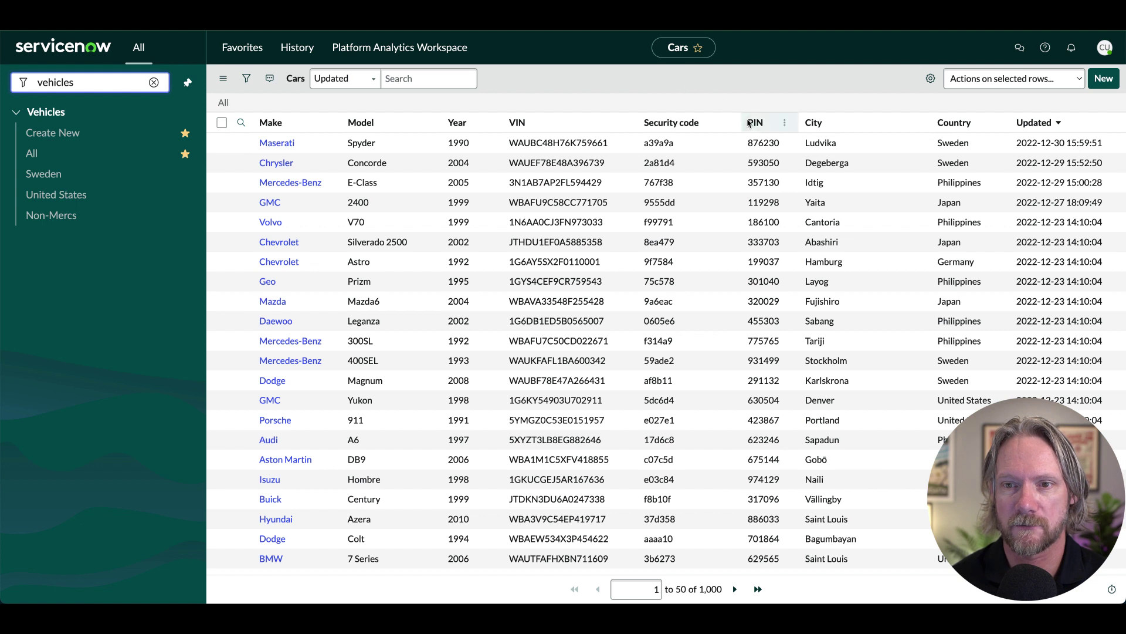
Refresh the Cars list as the car user, confirm the PIN cells are blank, and open the Maserati Spyder
right_click(691, 78)
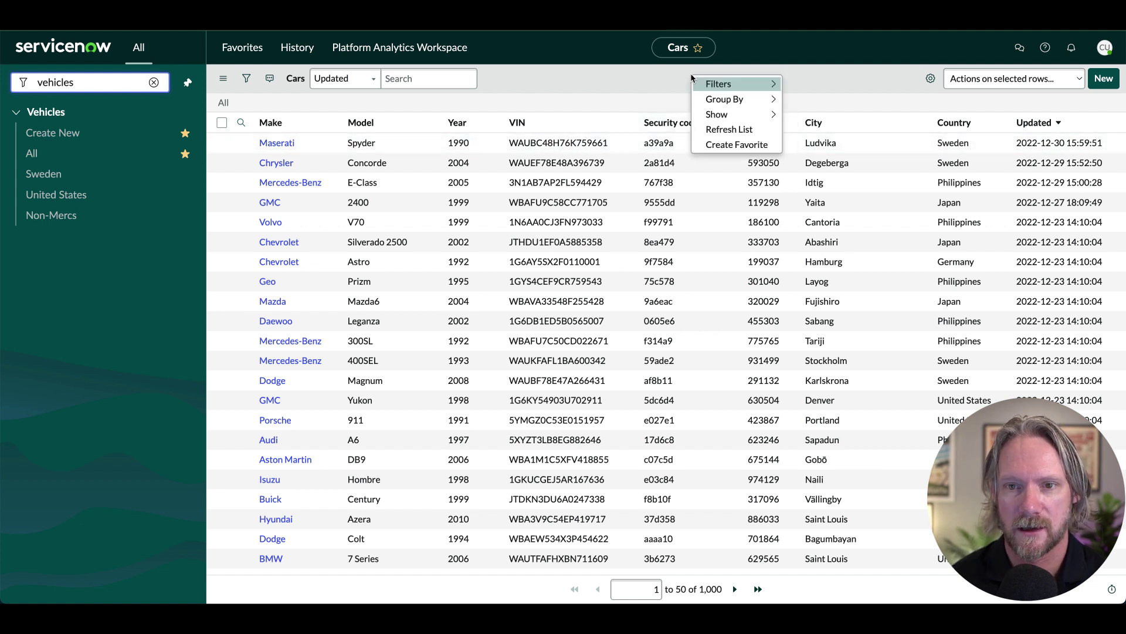
left_click(713, 130)
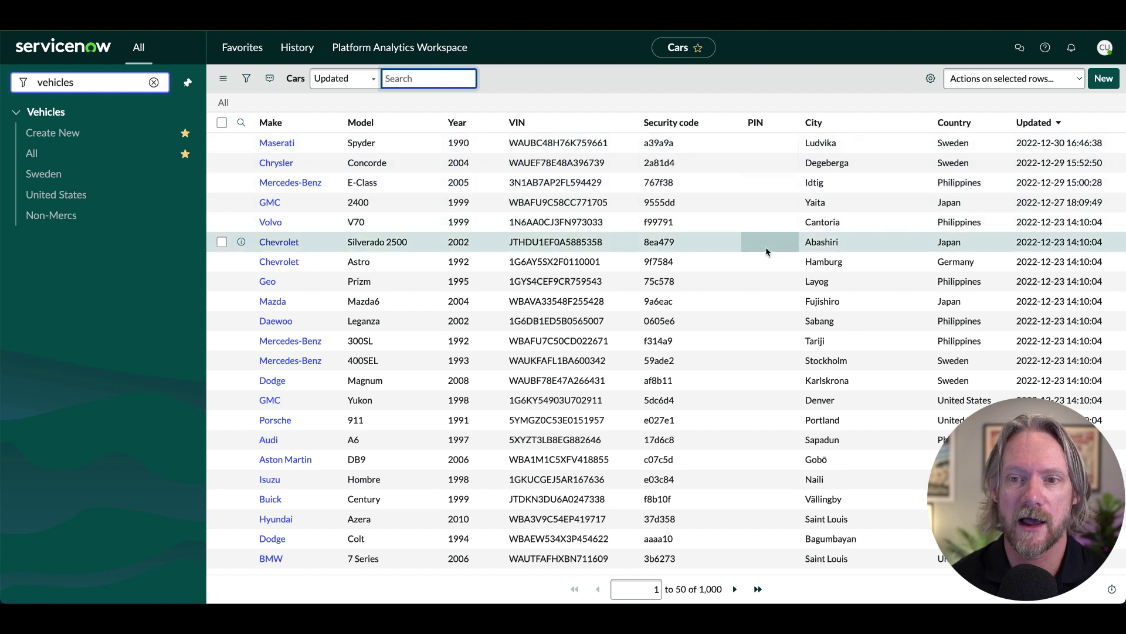
left_click(753, 148)
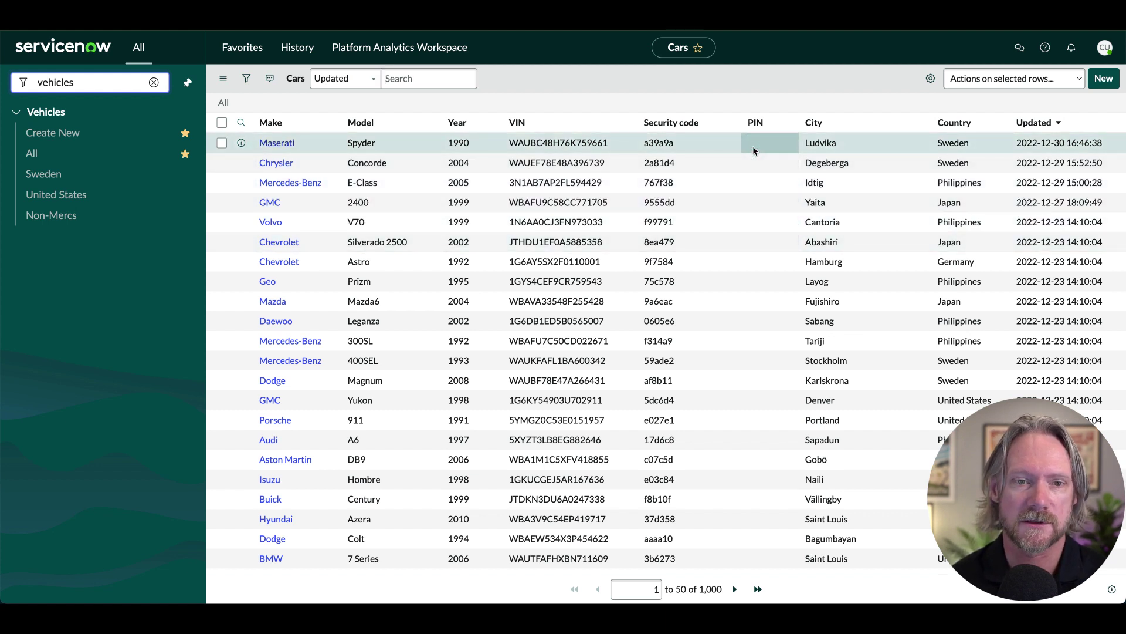
left_click(282, 147)
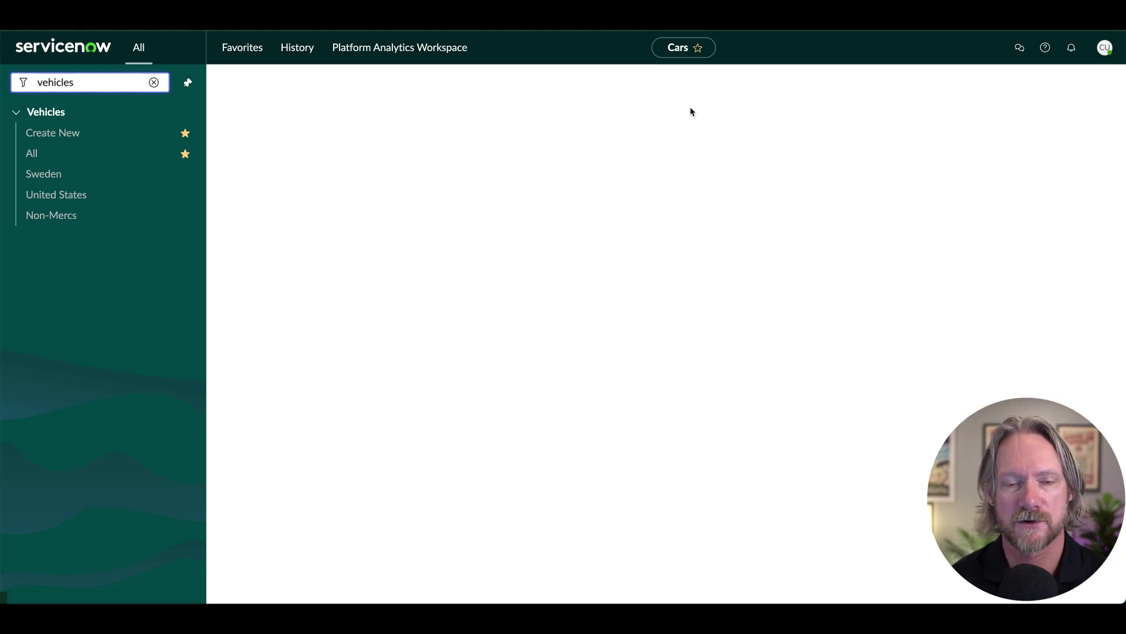